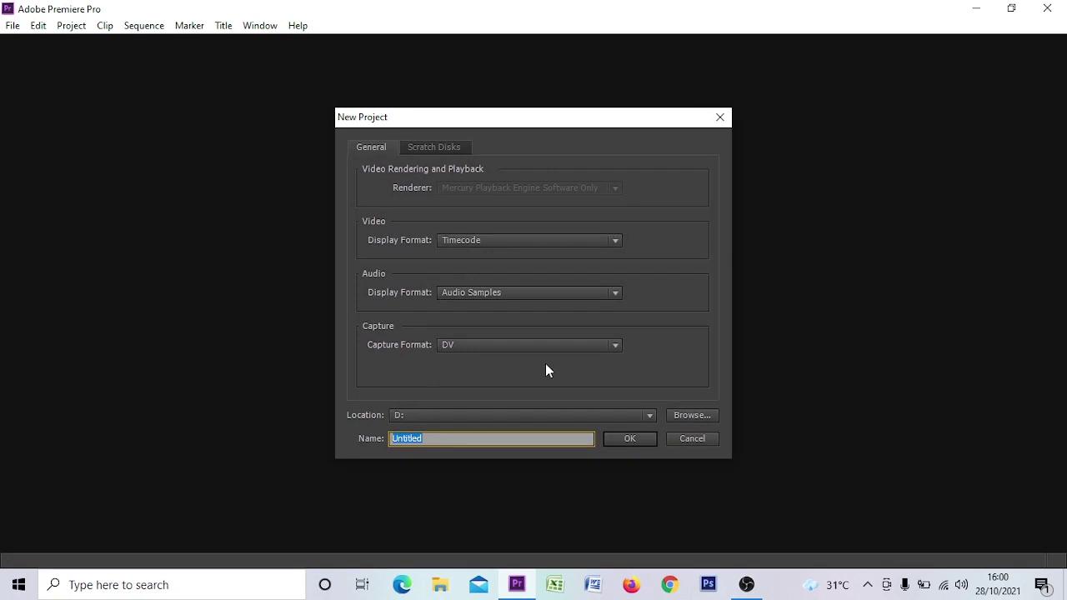
- Create the project Untitled on drive D:, overwriting the existing one, with Sequence 01 using the HDV 720p30 preset
{"action": "left_click", "coordinate": [632, 439]}
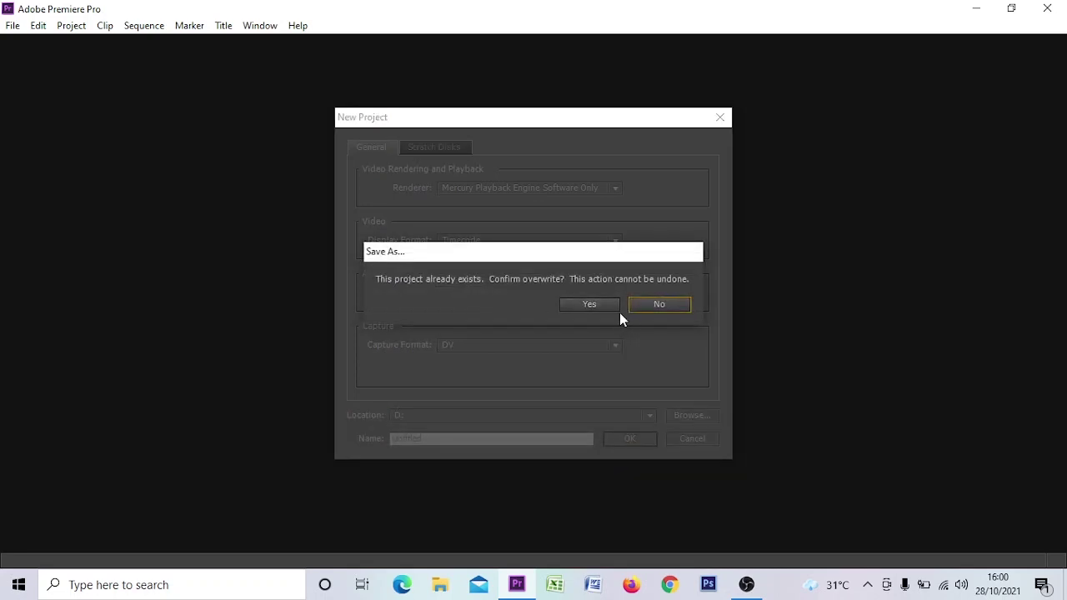
{"action": "left_click", "coordinate": [603, 307]}
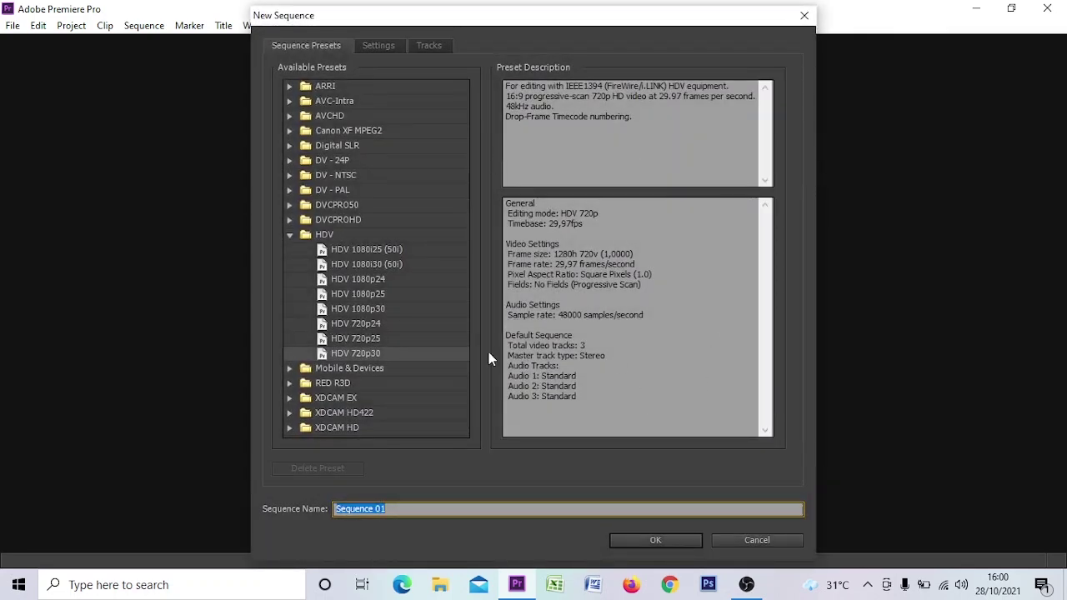
{"action": "left_click", "coordinate": [652, 540]}
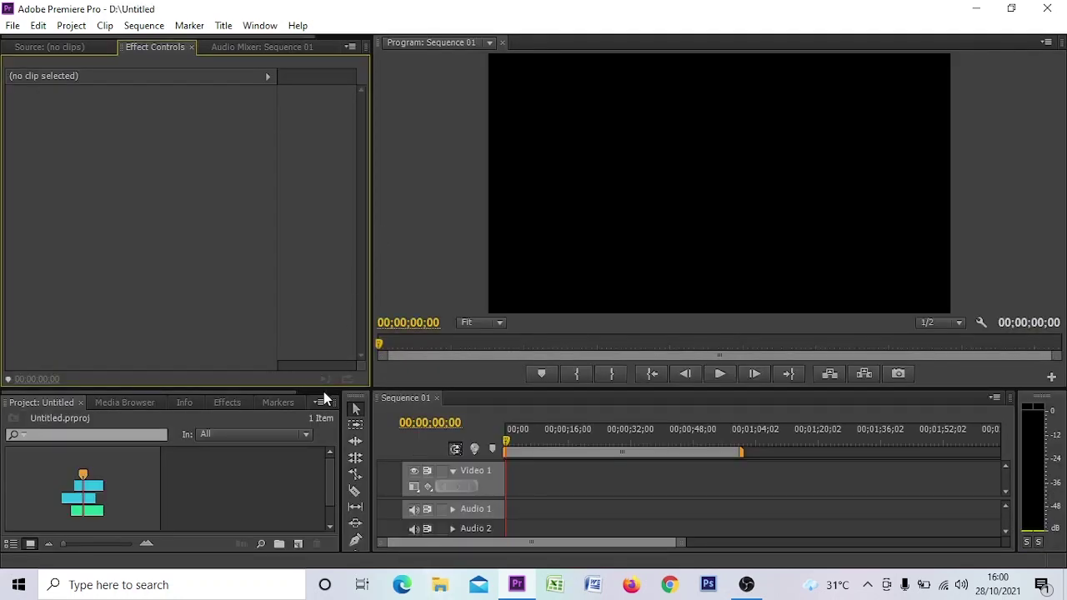
- Resize the workspace panels to enlarge the timeline and widen the program monitor
{"action": "left_click_drag", "start_coordinate": [299, 387], "coordinate": [302, 299]}
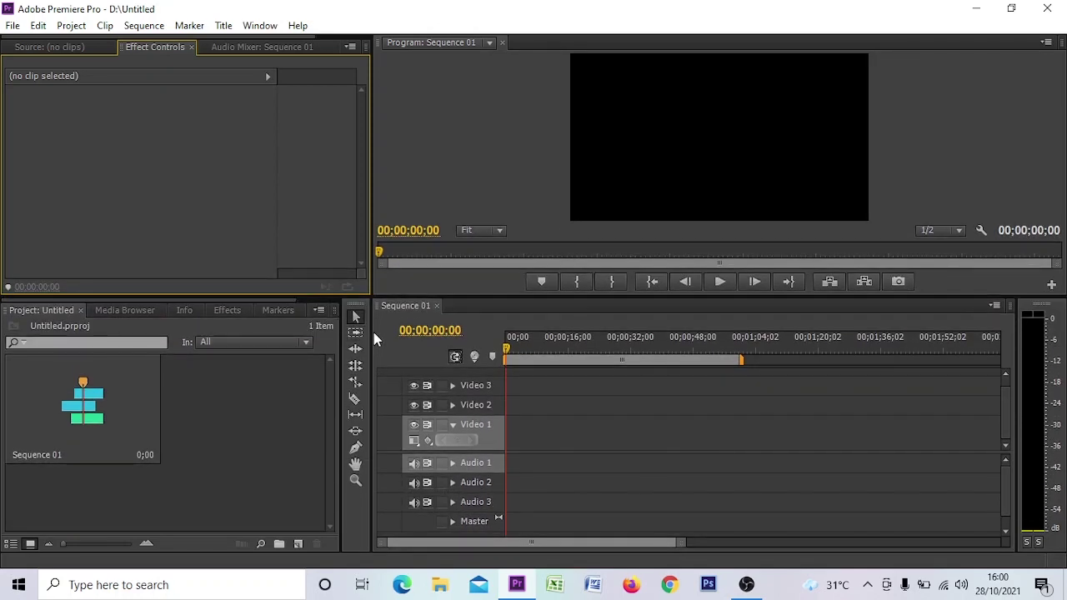
{"action": "left_click_drag", "start_coordinate": [371, 332], "coordinate": [262, 329]}
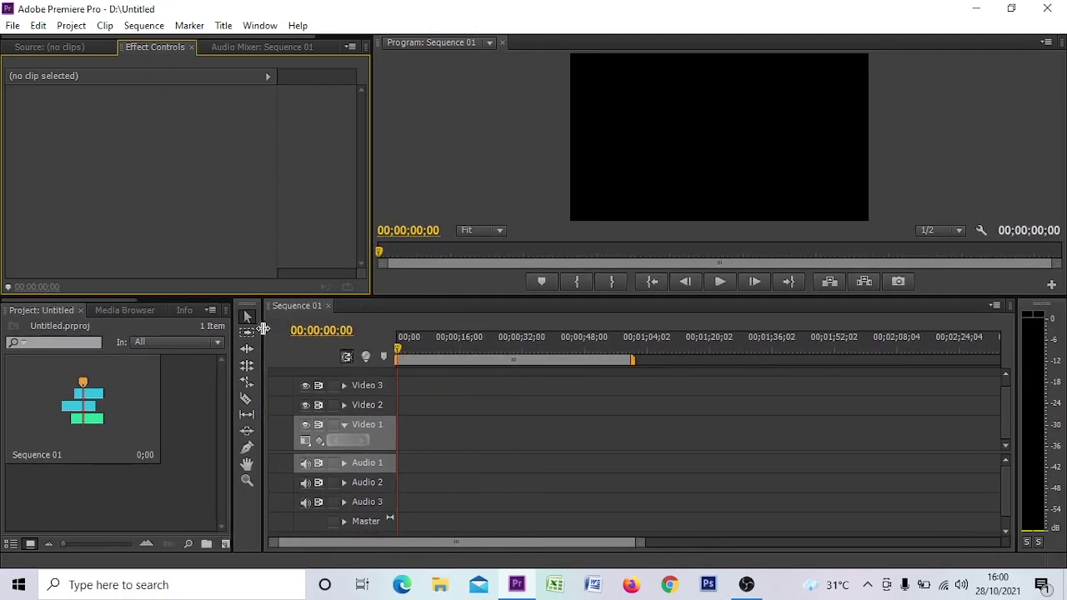
{"action": "left_click_drag", "start_coordinate": [372, 219], "coordinate": [265, 229]}
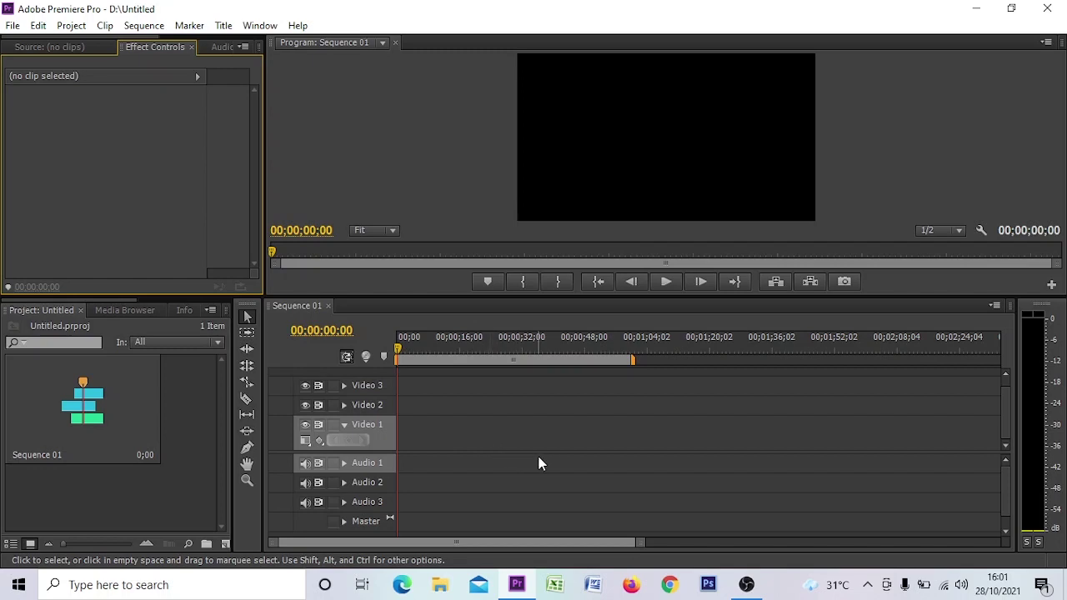
- Extend the end of the work area bar slightly in the Sequence 01 timeline
{"action": "left_click", "coordinate": [634, 359]}
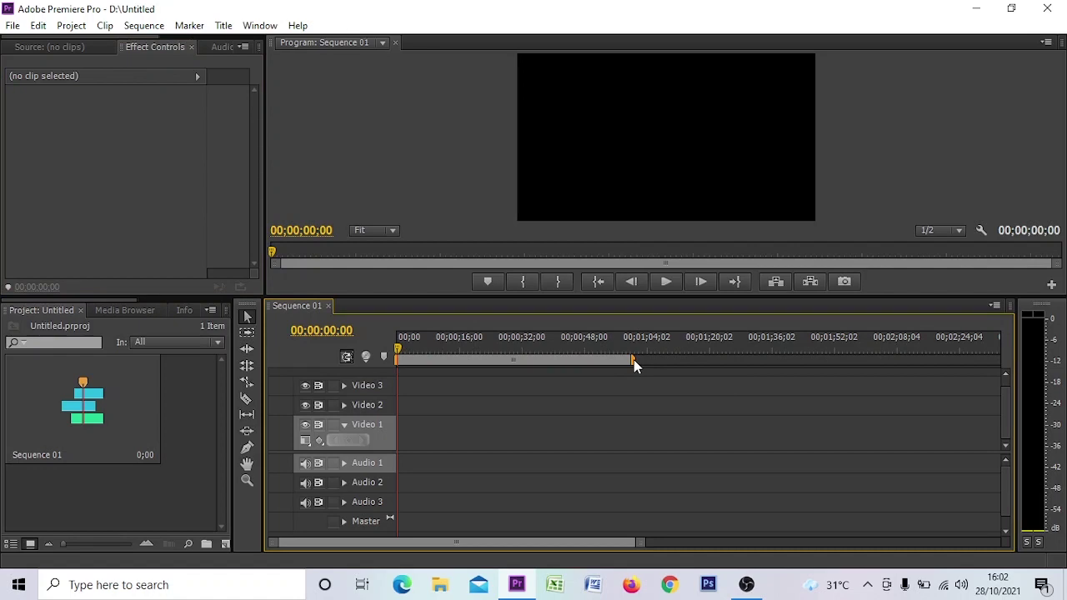
{"action": "left_click_drag", "start_coordinate": [634, 359], "coordinate": [642, 361]}
{"action": "mouse_move", "coordinate": [641, 364]}
{"action": "left_mouse_down"}
{"action": "mouse_move", "coordinate": [655, 368]}
{"action": "mouse_move", "coordinate": [664, 396]}
{"action": "left_mouse_up"}
- Add clip 00031 from E:\HEHA OV\STREAM to the start of Video 1 and change the sequence settings to match it
{"action": "left_click", "coordinate": [440, 587]}
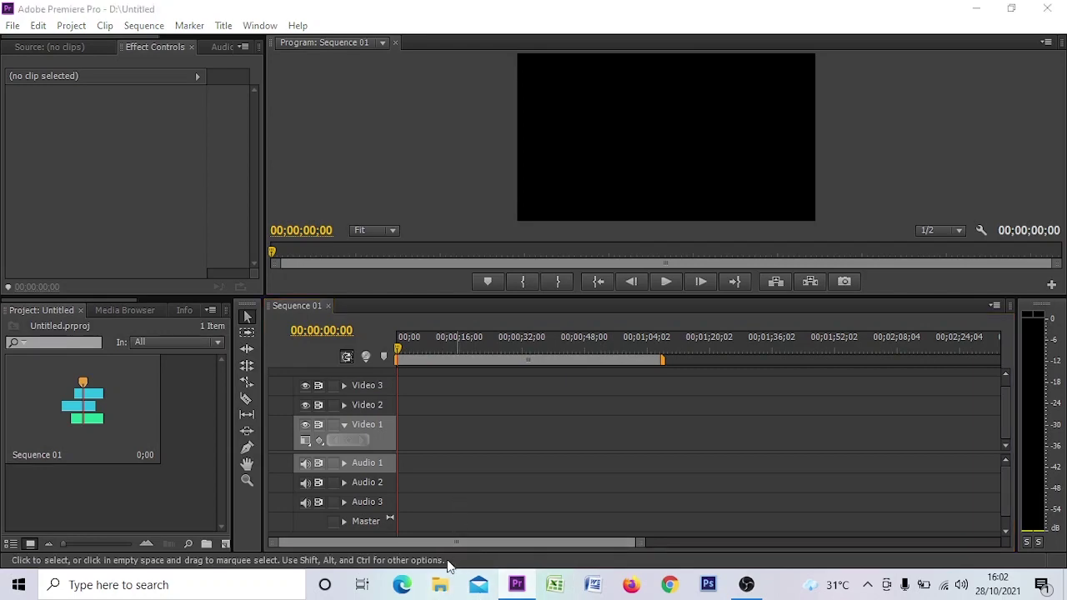
{"action": "left_click", "coordinate": [440, 587]}
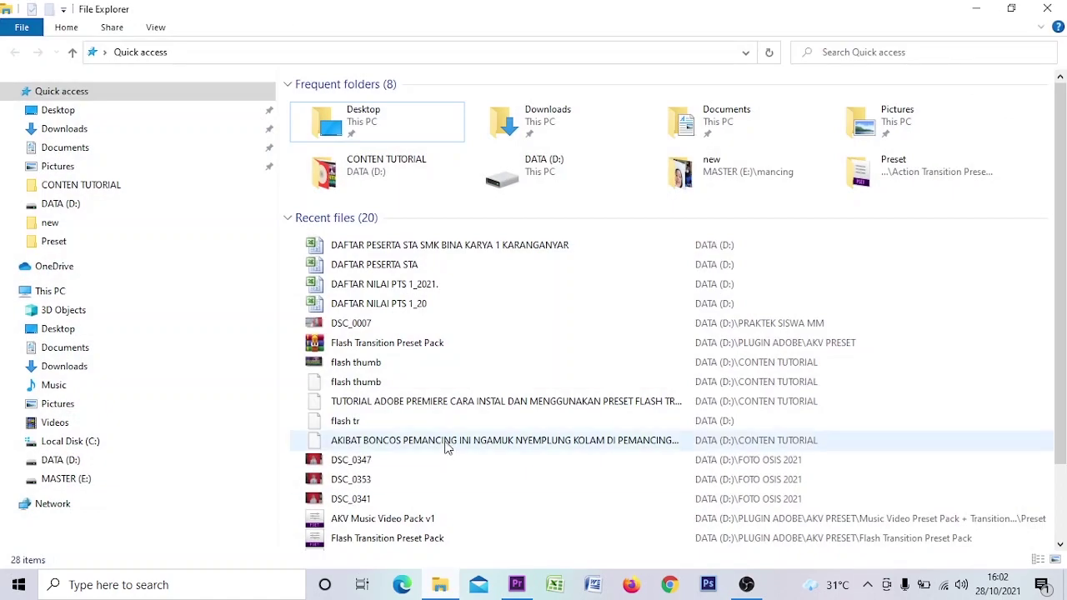
{"action": "left_click", "coordinate": [62, 460]}
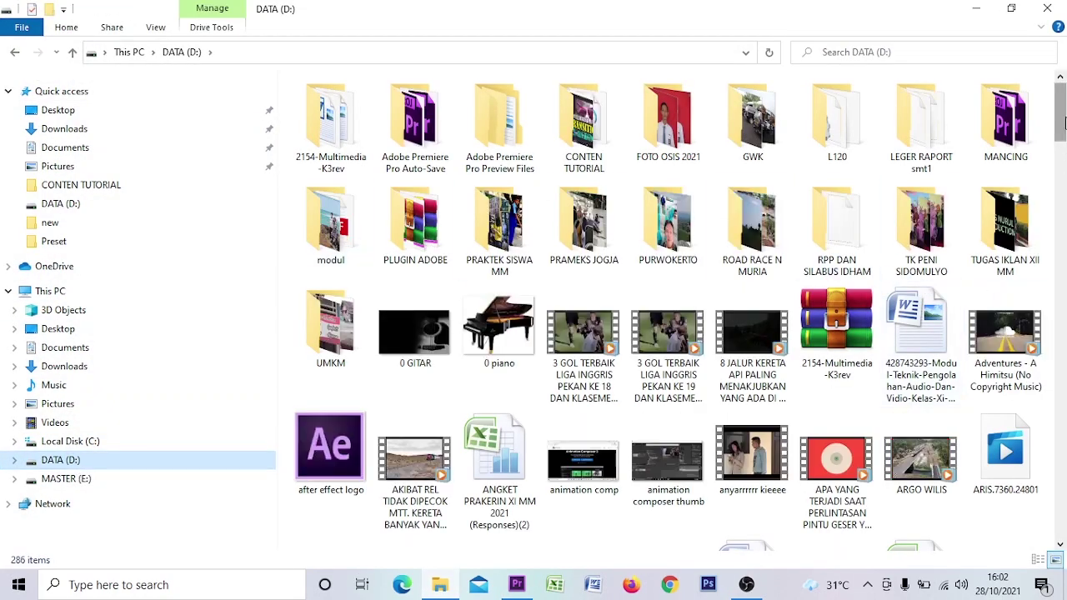
{"action": "mouse_move", "coordinate": [1061, 121]}
{"action": "left_mouse_down"}
{"action": "mouse_move", "coordinate": [1062, 137]}
{"action": "mouse_move", "coordinate": [1060, 113]}
{"action": "left_mouse_up"}
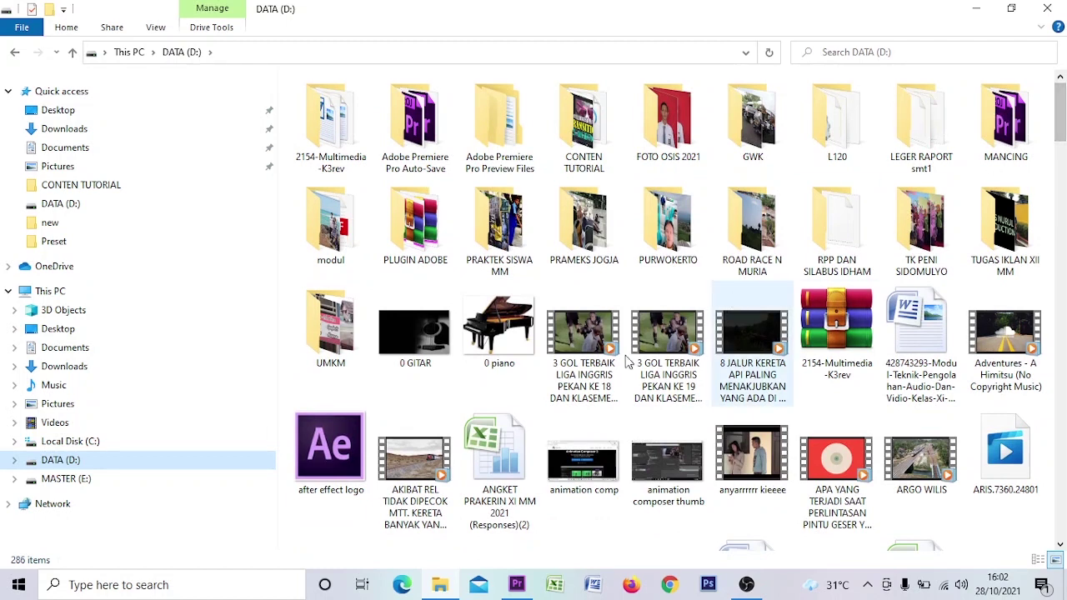
{"action": "left_click", "coordinate": [67, 479]}
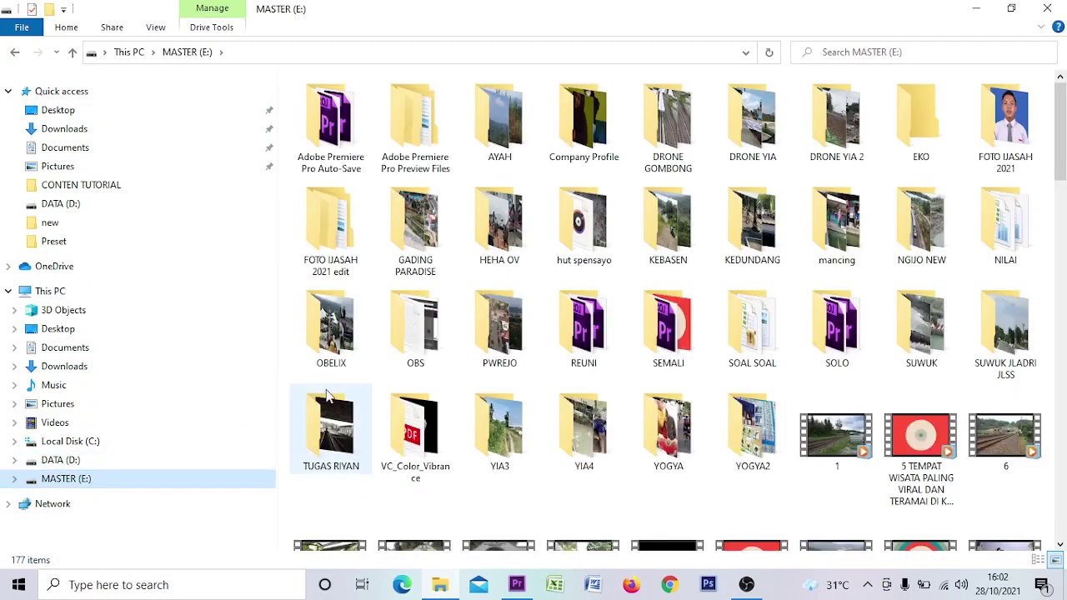
{"action": "double_click", "coordinate": [493, 250]}
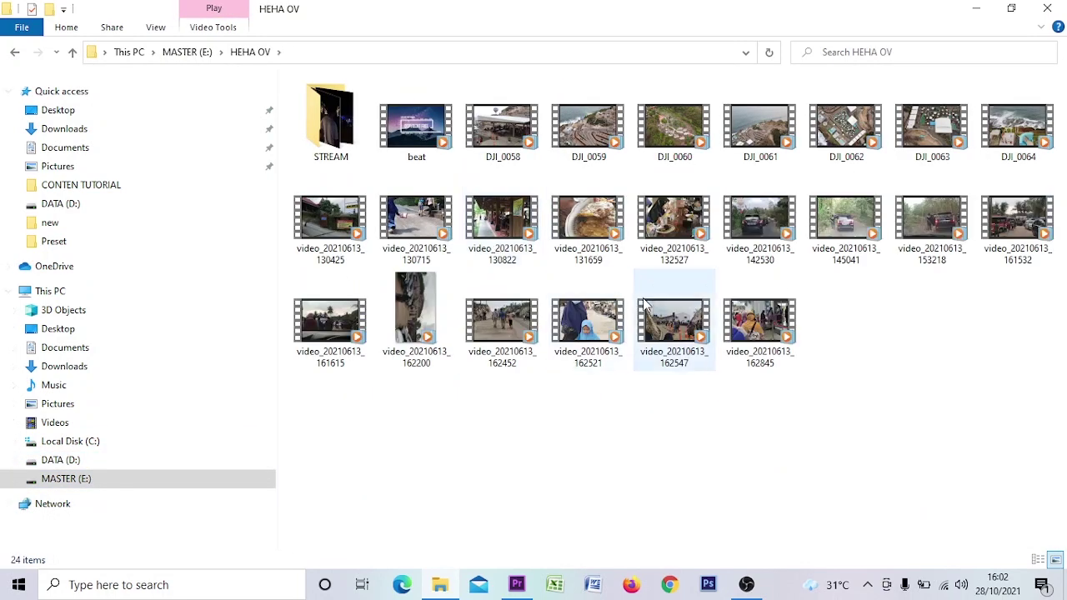
{"action": "double_click", "coordinate": [329, 133]}
{"action": "left_click_drag", "start_coordinate": [581, 421], "coordinate": [394, 437]}
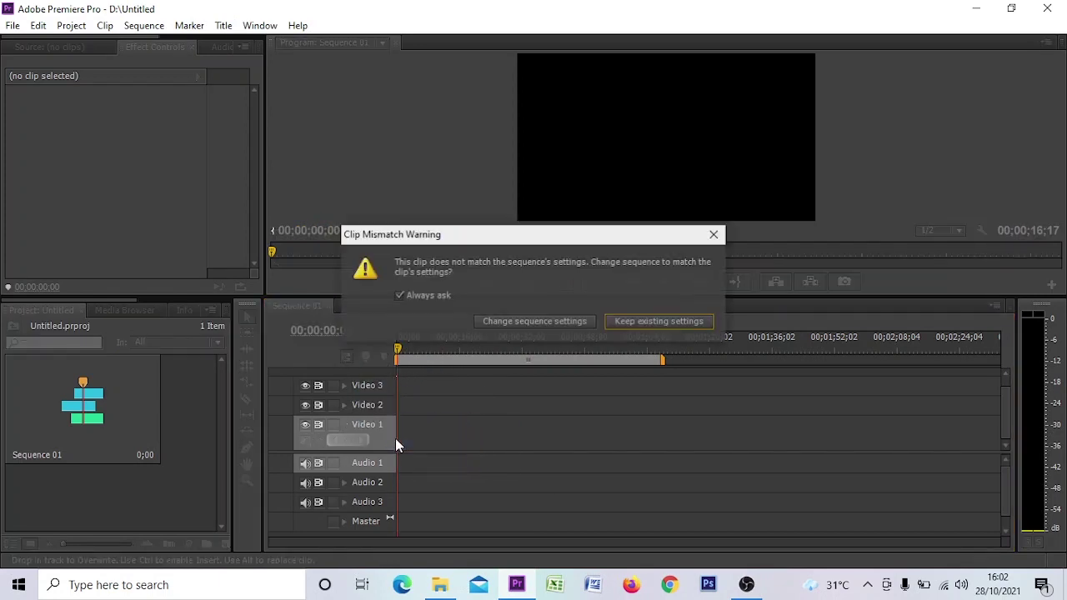
{"action": "left_click", "coordinate": [506, 324]}
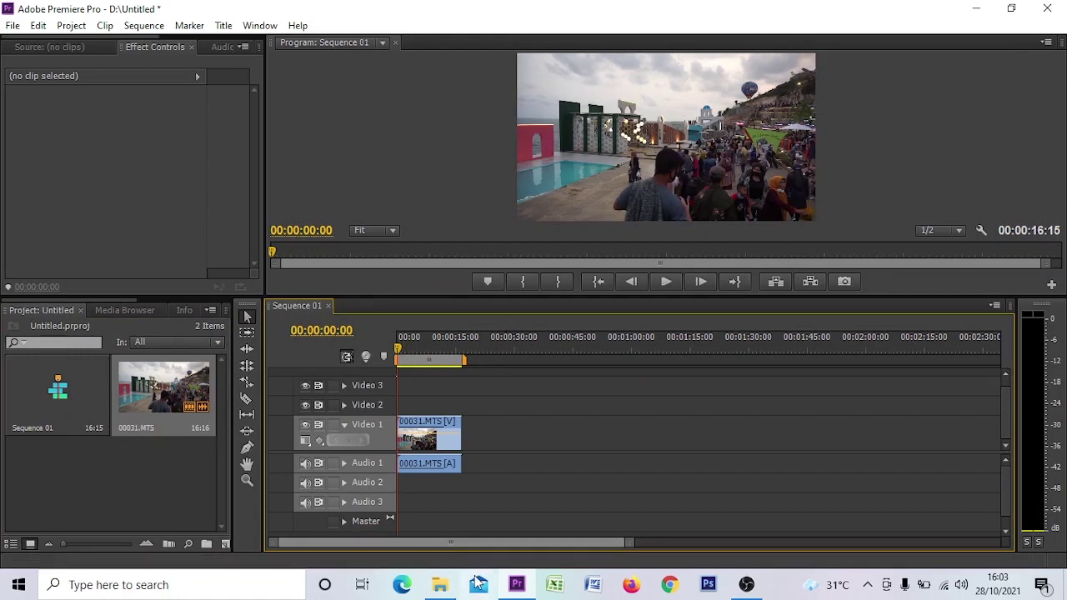
- Add clip 00026 from the STREAM folder to Video 1, directly after the 00031 clip
{"action": "left_click", "coordinate": [440, 584]}
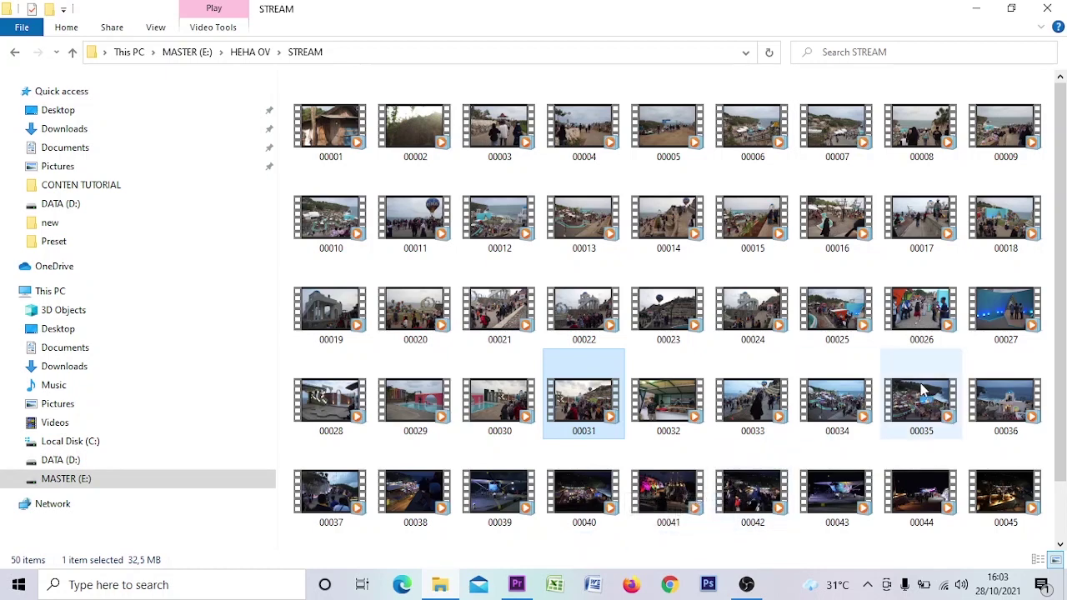
{"action": "left_click", "coordinate": [927, 312]}
{"action": "left_click_drag", "start_coordinate": [928, 313], "coordinate": [468, 437]}
- Delete the 00031 clip with its audio from the timeline and move the 00026 clip to the sequence start
{"action": "left_click_drag", "start_coordinate": [422, 407], "coordinate": [423, 501]}
{"action": "key", "text": "Delete"}
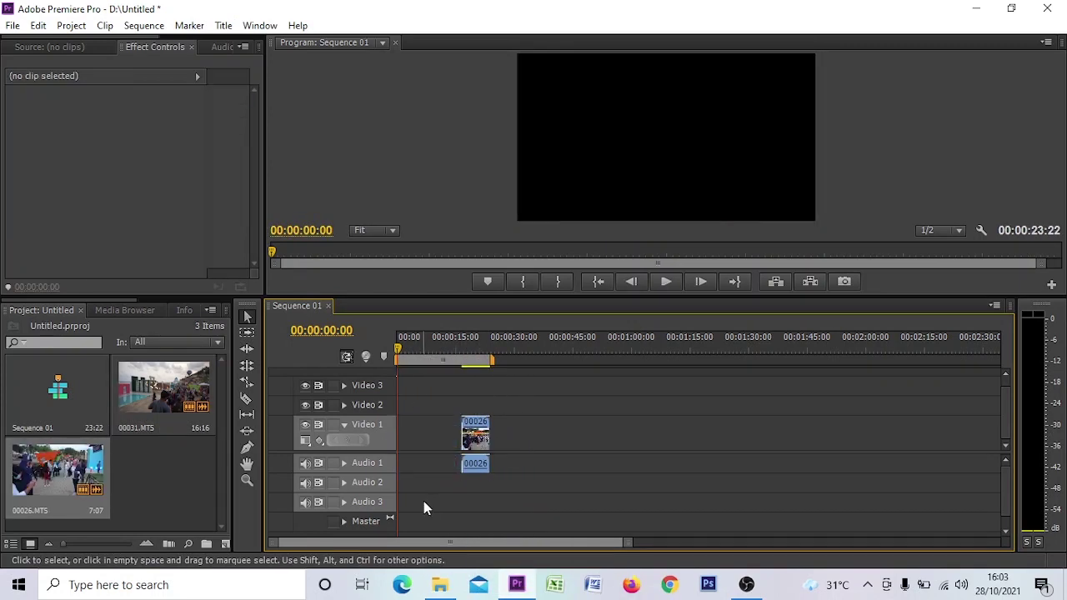
{"action": "left_click_drag", "start_coordinate": [482, 434], "coordinate": [427, 432]}
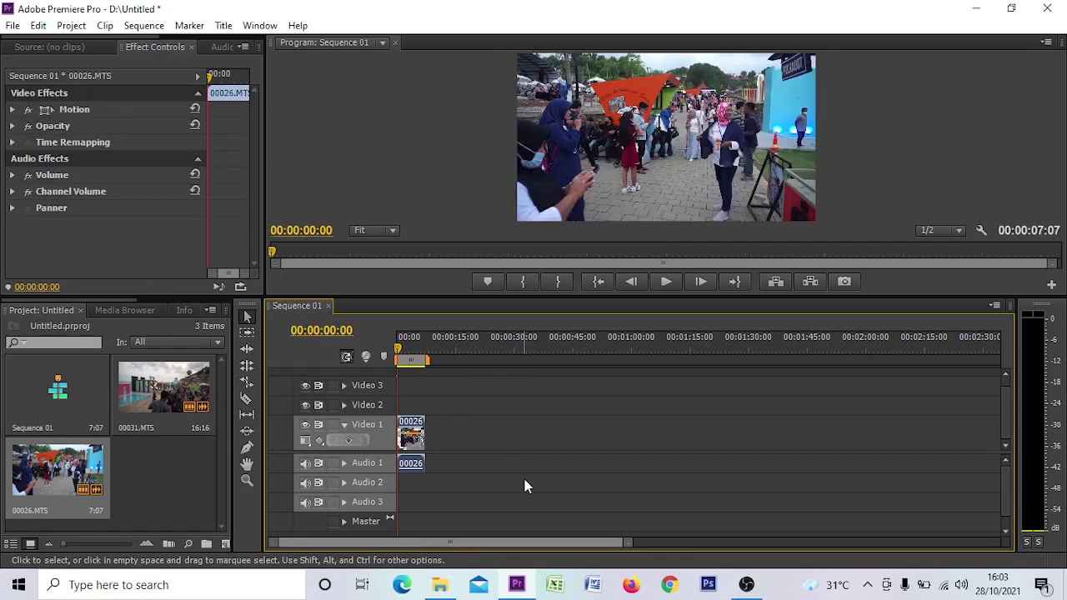
- Slow the 00026.MTS clip on Video 1 to a speed of 30%
{"action": "left_click_drag", "start_coordinate": [630, 543], "coordinate": [551, 544]}
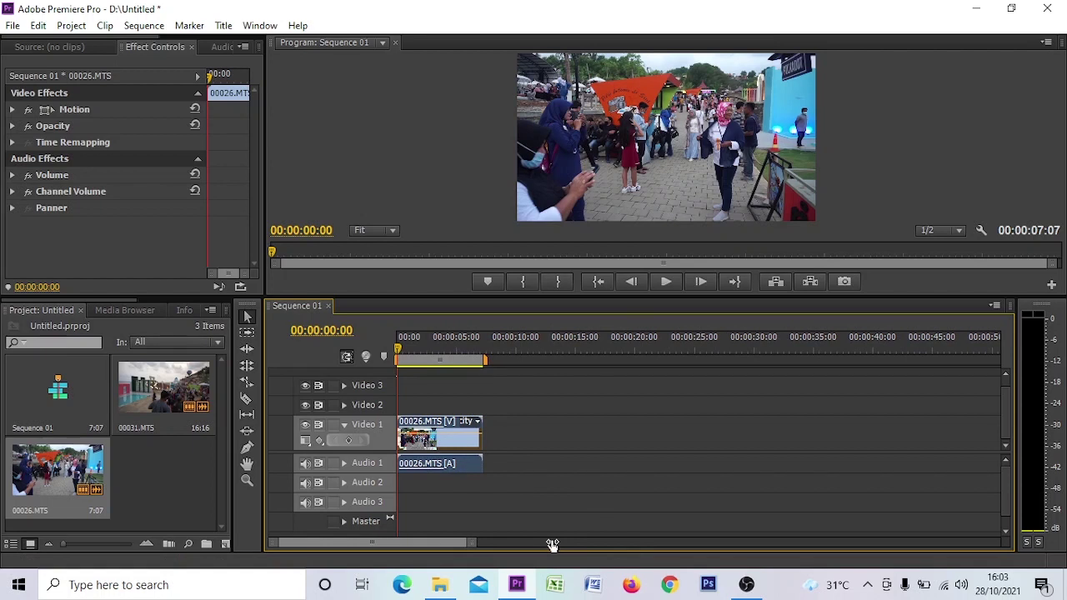
{"action": "mouse_move", "coordinate": [551, 545]}
{"action": "left_mouse_down"}
{"action": "mouse_move", "coordinate": [538, 543]}
{"action": "mouse_move", "coordinate": [569, 543]}
{"action": "left_mouse_up"}
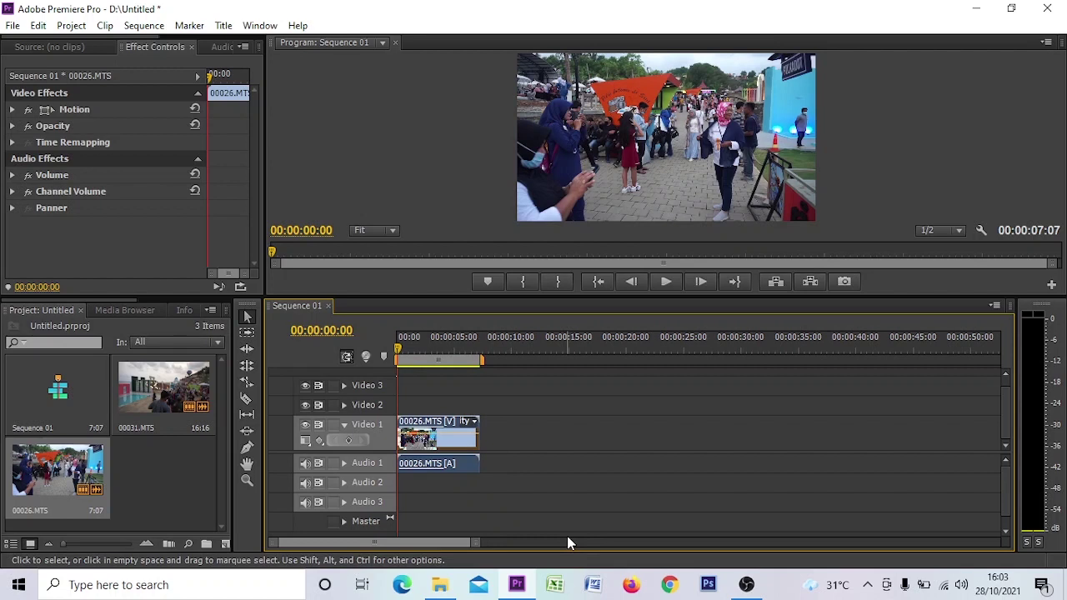
{"action": "mouse_move", "coordinate": [473, 543]}
{"action": "left_mouse_down"}
{"action": "mouse_move", "coordinate": [453, 545]}
{"action": "mouse_move", "coordinate": [491, 543]}
{"action": "left_mouse_up"}
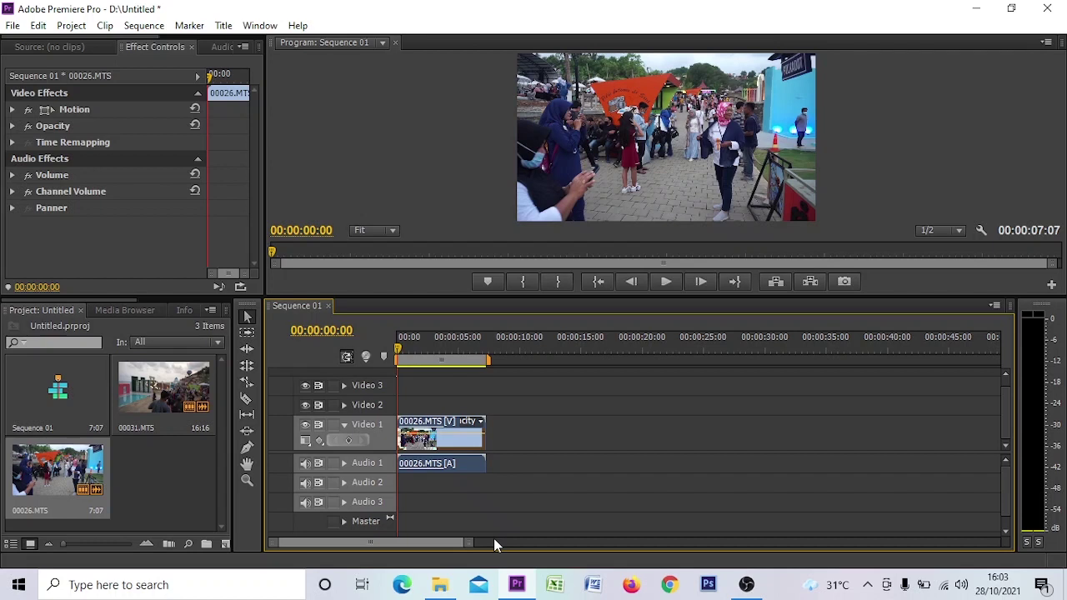
{"action": "left_click_drag", "start_coordinate": [467, 549], "coordinate": [520, 552]}
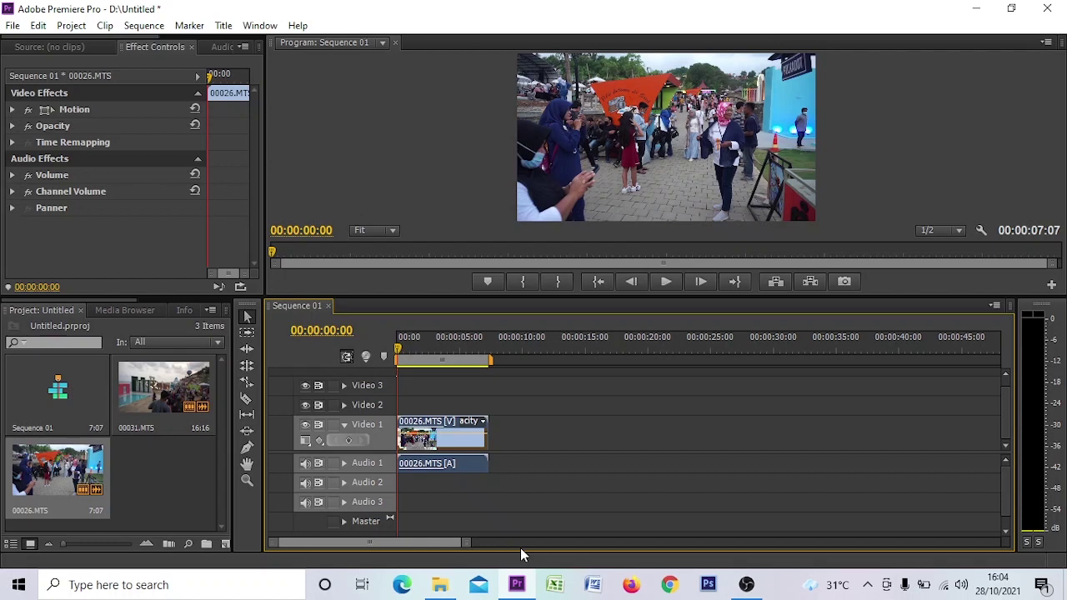
{"action": "mouse_move", "coordinate": [315, 296]}
{"action": "left_mouse_down"}
{"action": "mouse_move", "coordinate": [313, 345]}
{"action": "mouse_move", "coordinate": [314, 300]}
{"action": "left_mouse_up"}
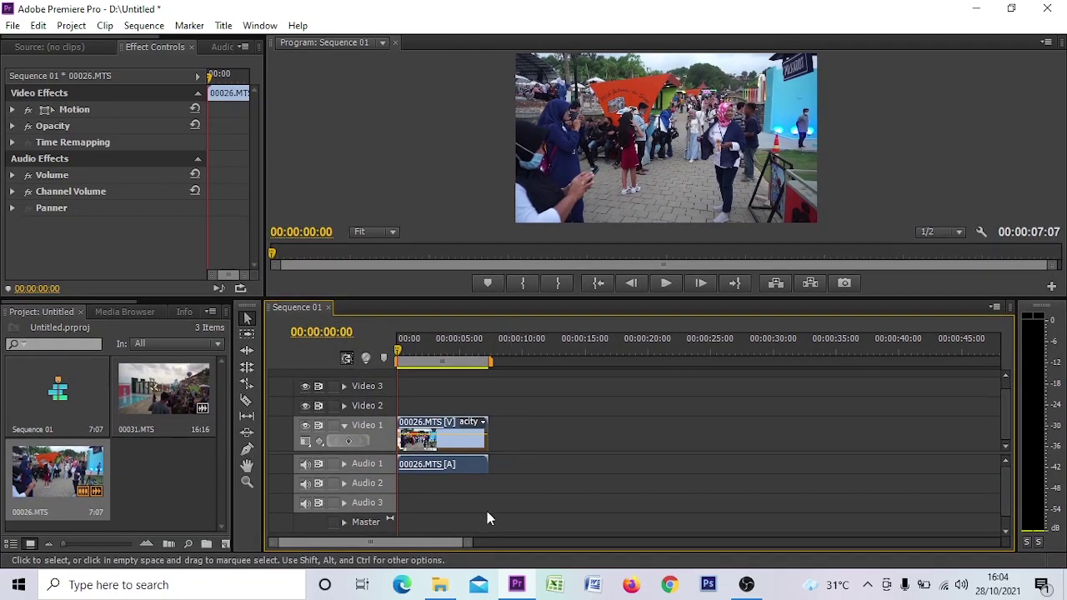
{"action": "left_click_drag", "start_coordinate": [466, 541], "coordinate": [444, 542]}
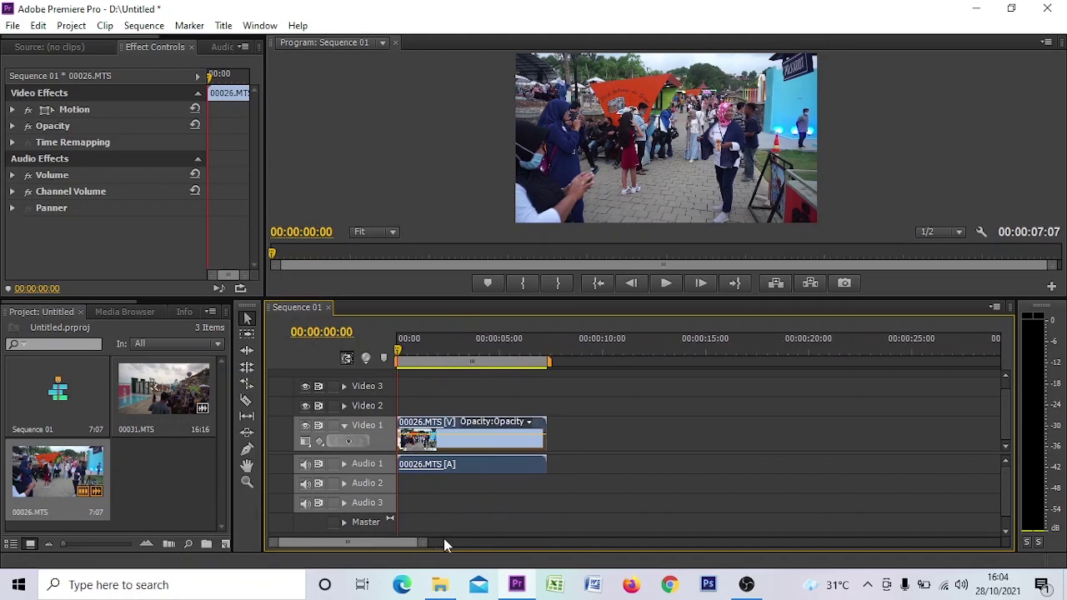
{"action": "right_click", "coordinate": [449, 442]}
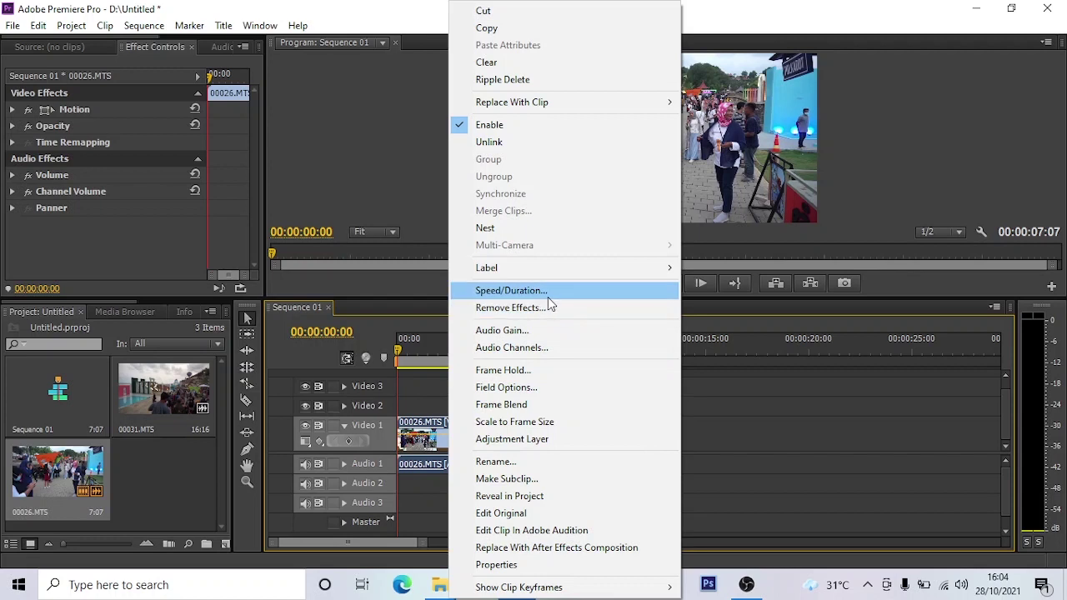
{"action": "left_click", "coordinate": [544, 293]}
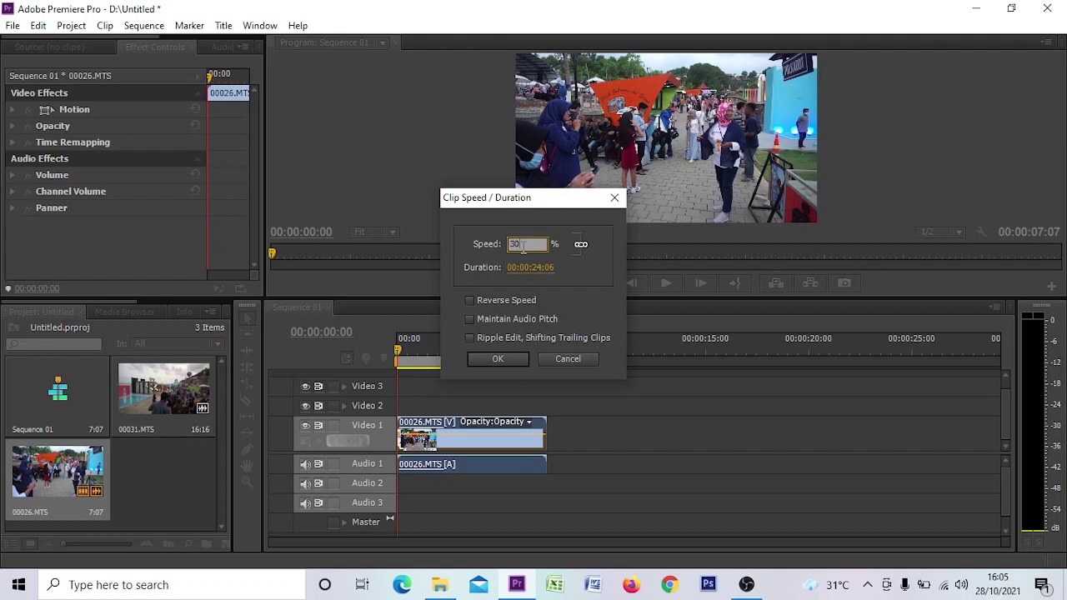
{"action": "left_click", "coordinate": [491, 359]}
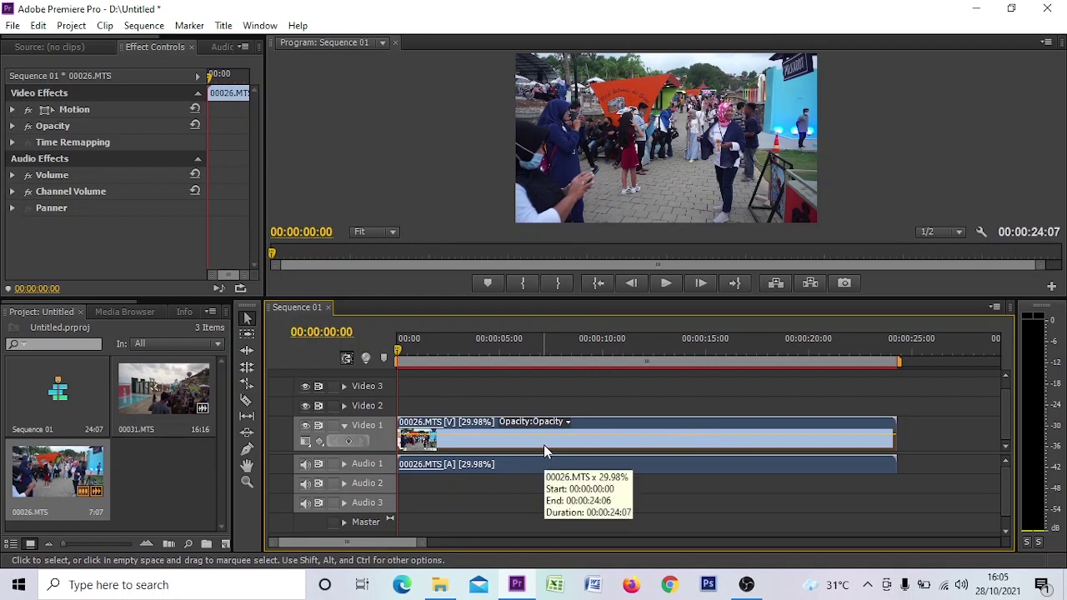
- Review the slowed 00026.MTS clip from near its start, replay it, and play the section from about 00:00:03:16 again
{"action": "left_click", "coordinate": [400, 354]}
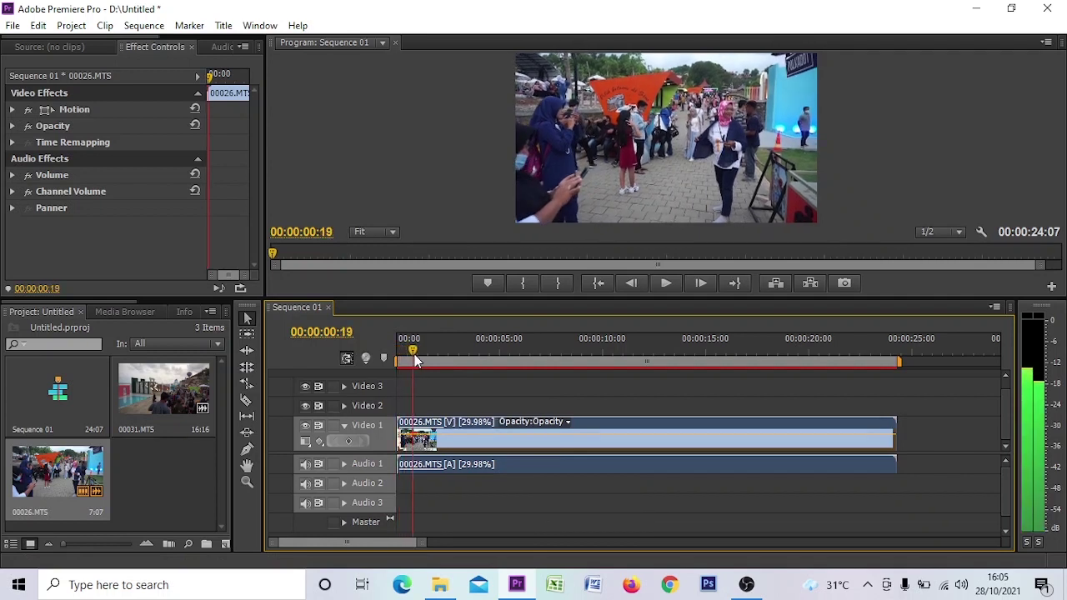
{"action": "key", "text": "space"}
{"action": "left_click", "coordinate": [668, 286]}
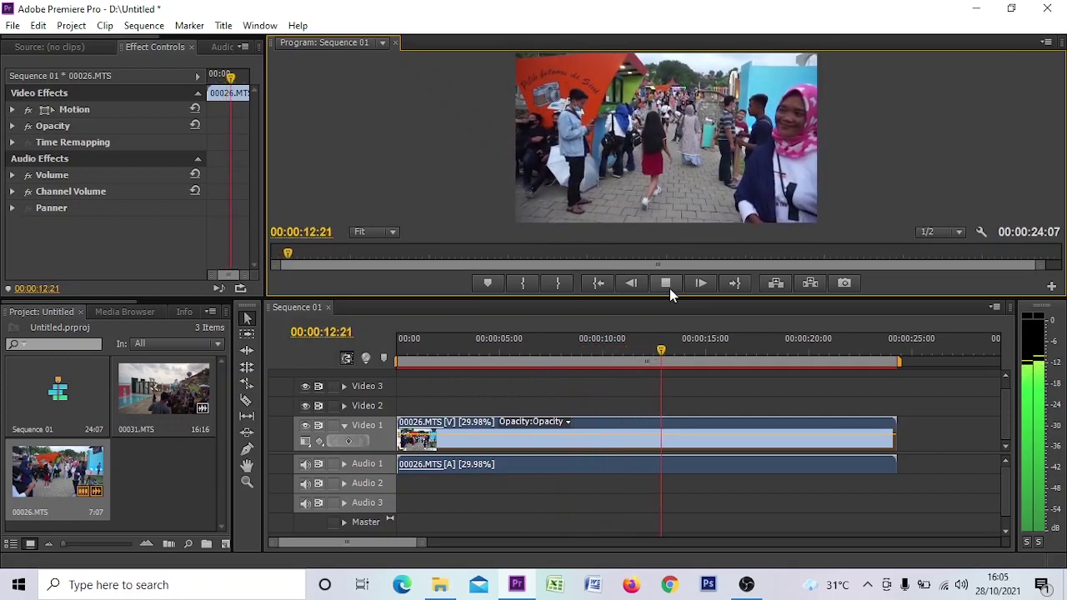
{"action": "left_click", "coordinate": [669, 288]}
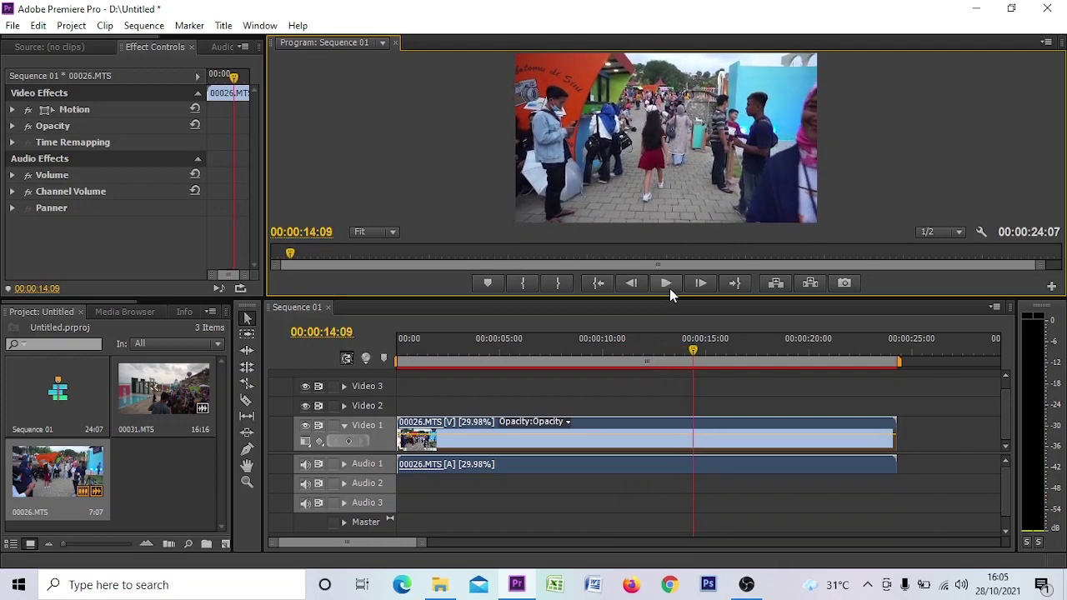
{"action": "left_click_drag", "start_coordinate": [691, 340], "coordinate": [410, 359]}
{"action": "left_click", "coordinate": [666, 285]}
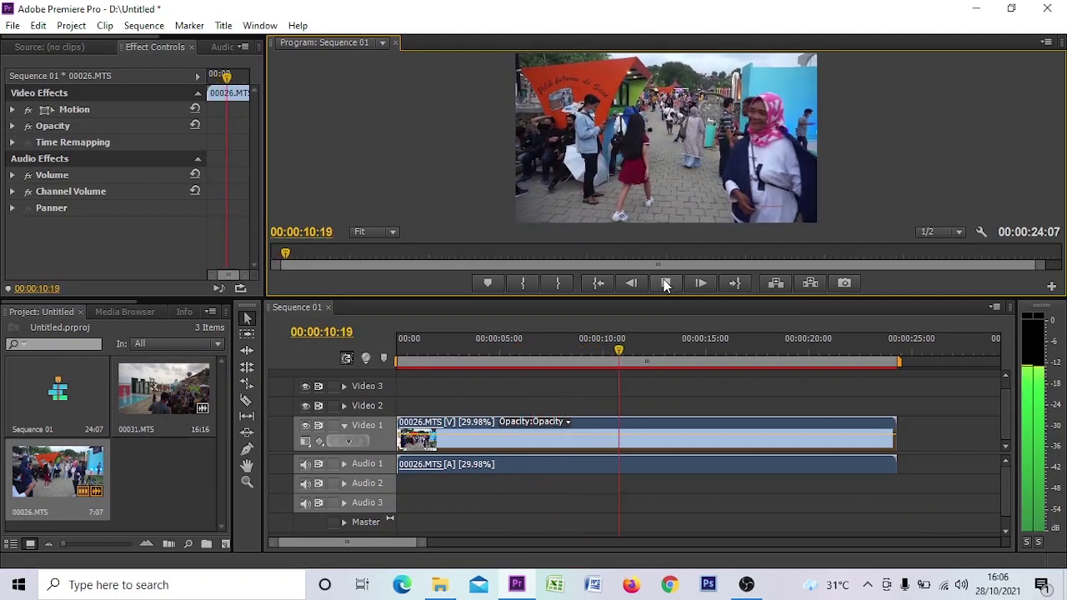
{"action": "left_click", "coordinate": [665, 285]}
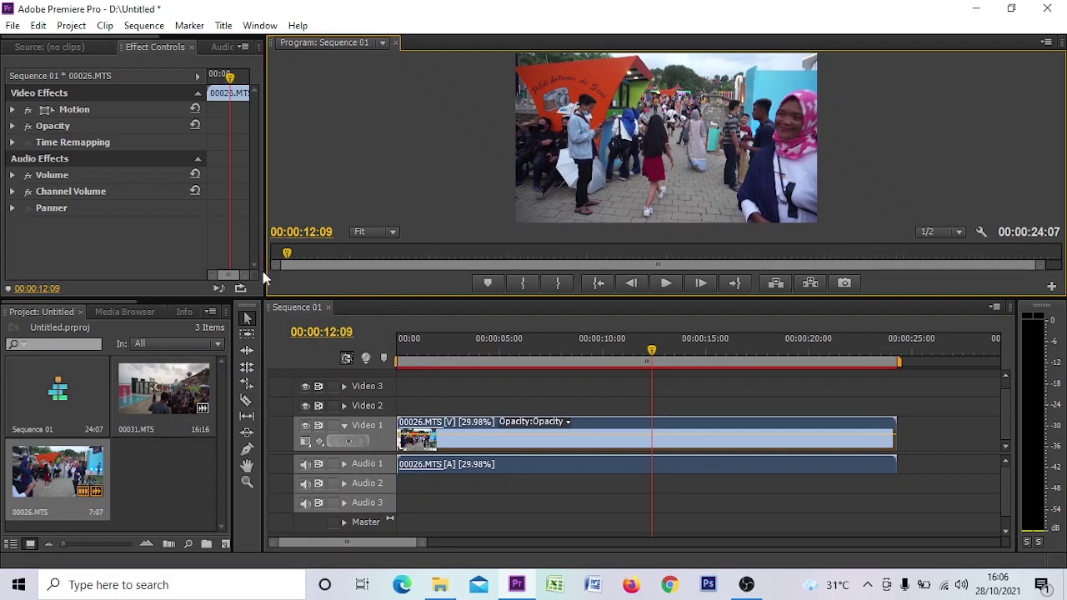
{"action": "left_click_drag", "start_coordinate": [655, 351], "coordinate": [536, 371]}
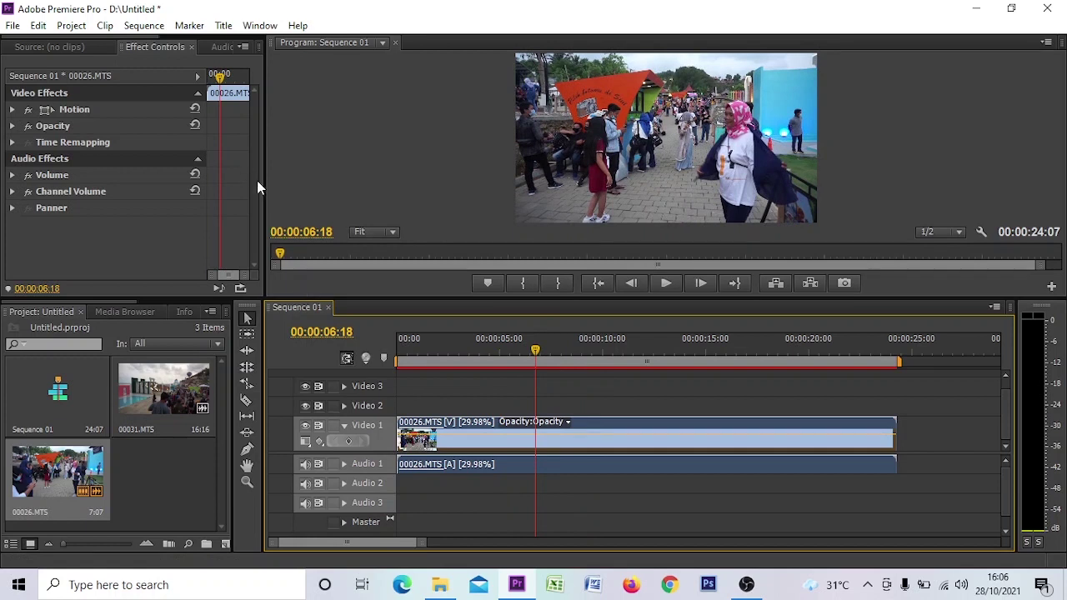
{"action": "left_click_drag", "start_coordinate": [531, 357], "coordinate": [469, 372]}
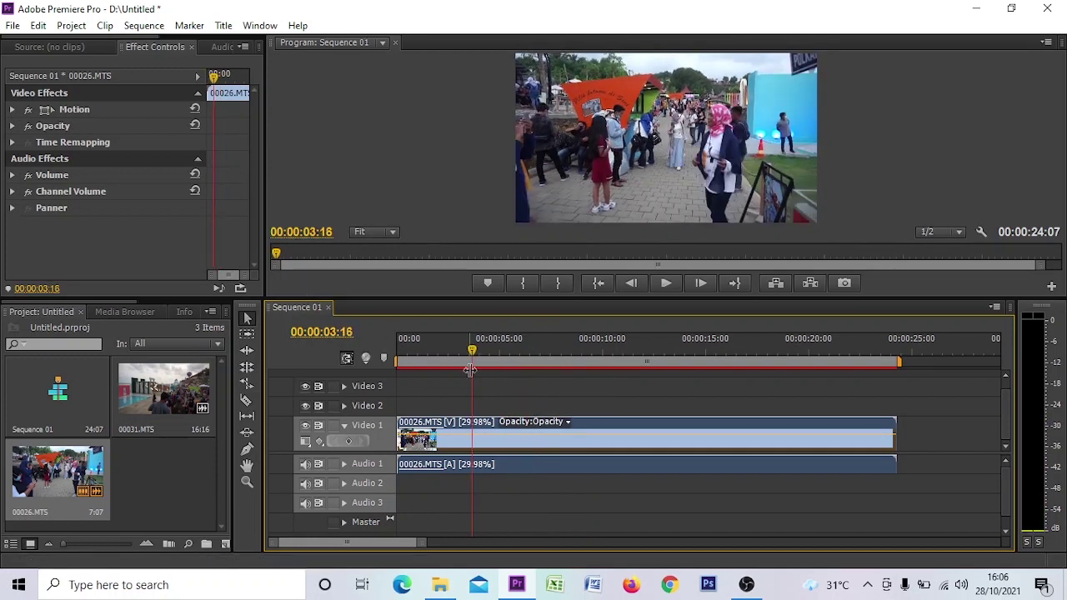
{"action": "left_click", "coordinate": [666, 284]}
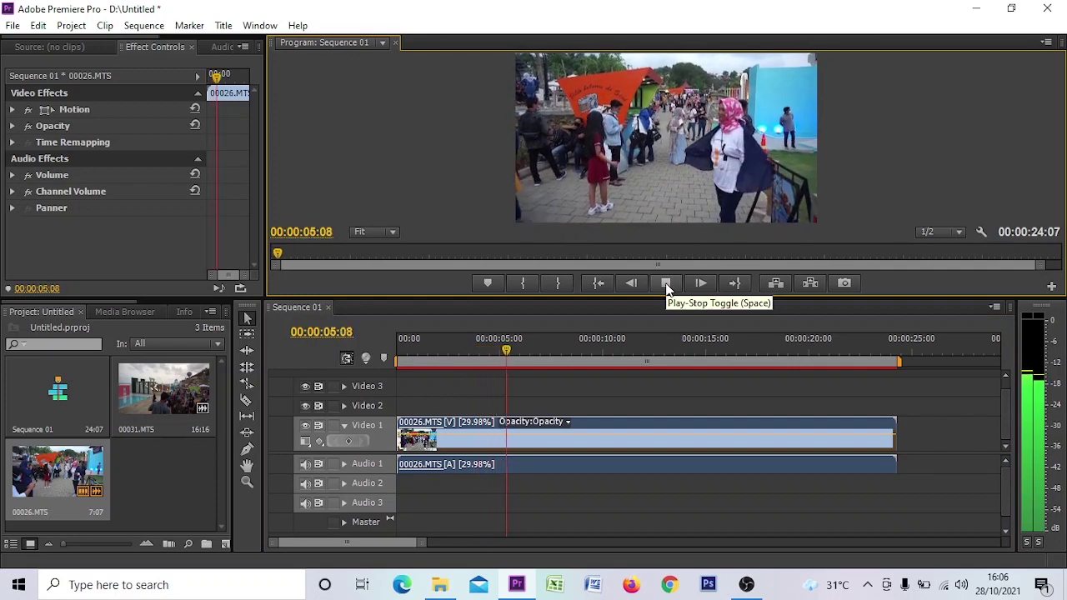
{"action": "left_click", "coordinate": [666, 283]}
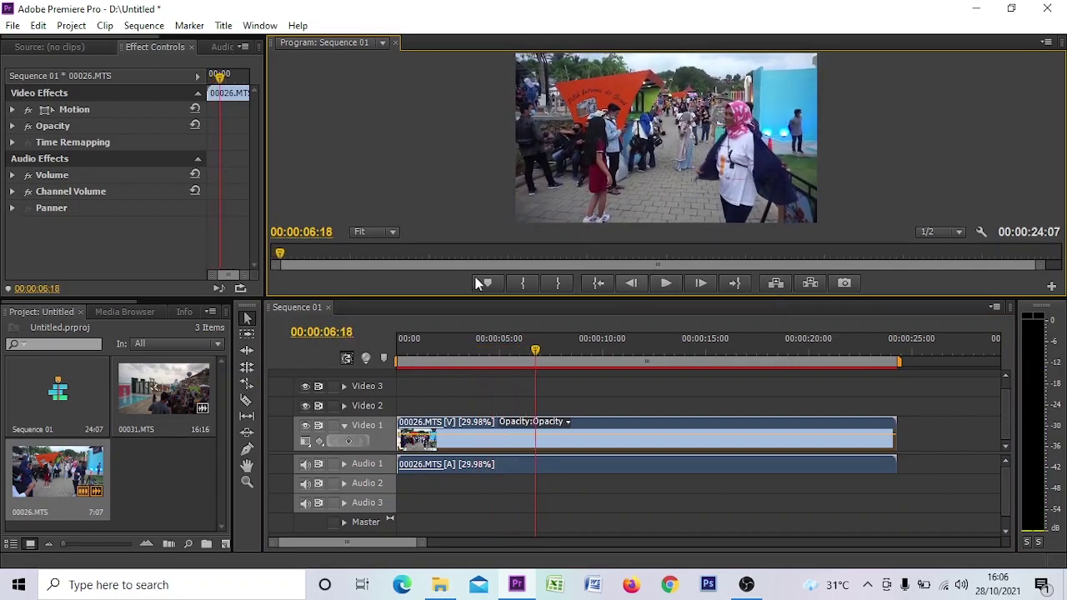
- Undo the speed change on 00026.MTS and play the clip at normal speed from about 00:00:02:02
{"action": "left_click", "coordinate": [38, 25]}
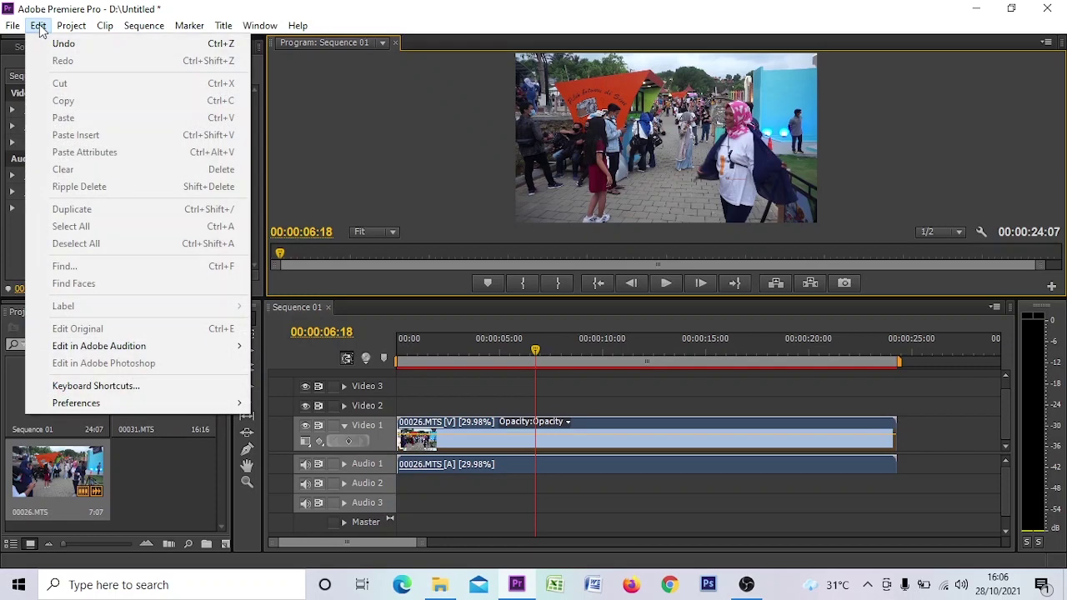
{"action": "left_click", "coordinate": [57, 44]}
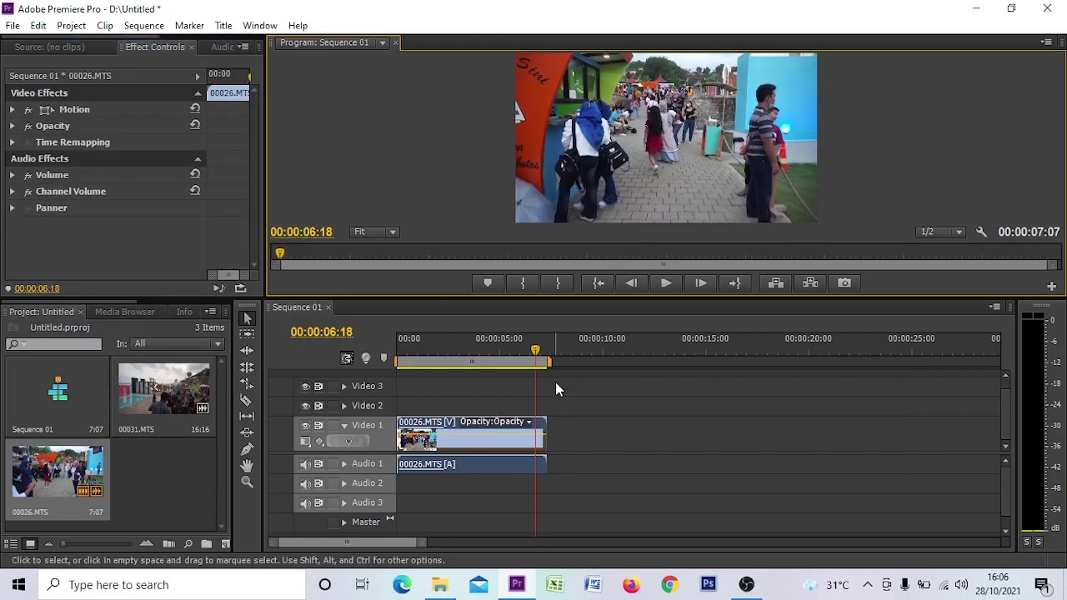
{"action": "left_click_drag", "start_coordinate": [537, 365], "coordinate": [440, 367]}
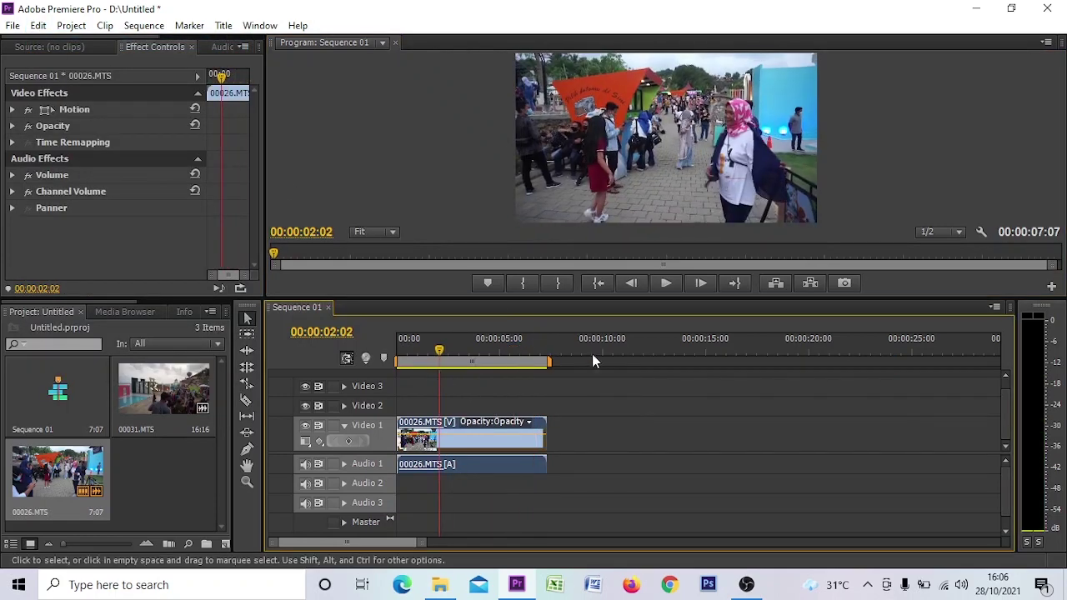
{"action": "left_click", "coordinate": [664, 285]}
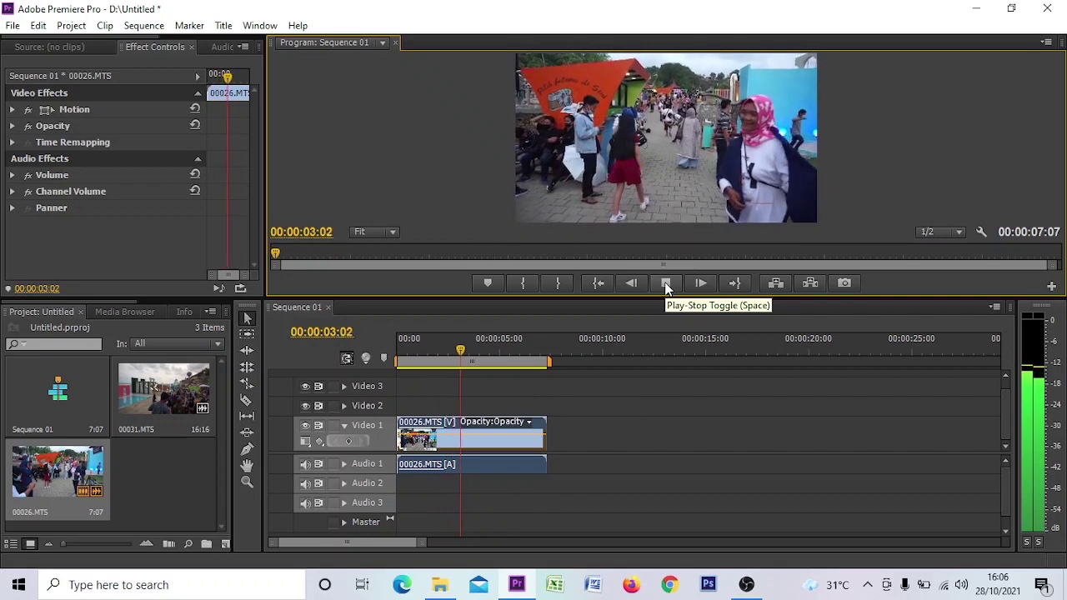
{"action": "left_click", "coordinate": [665, 284]}
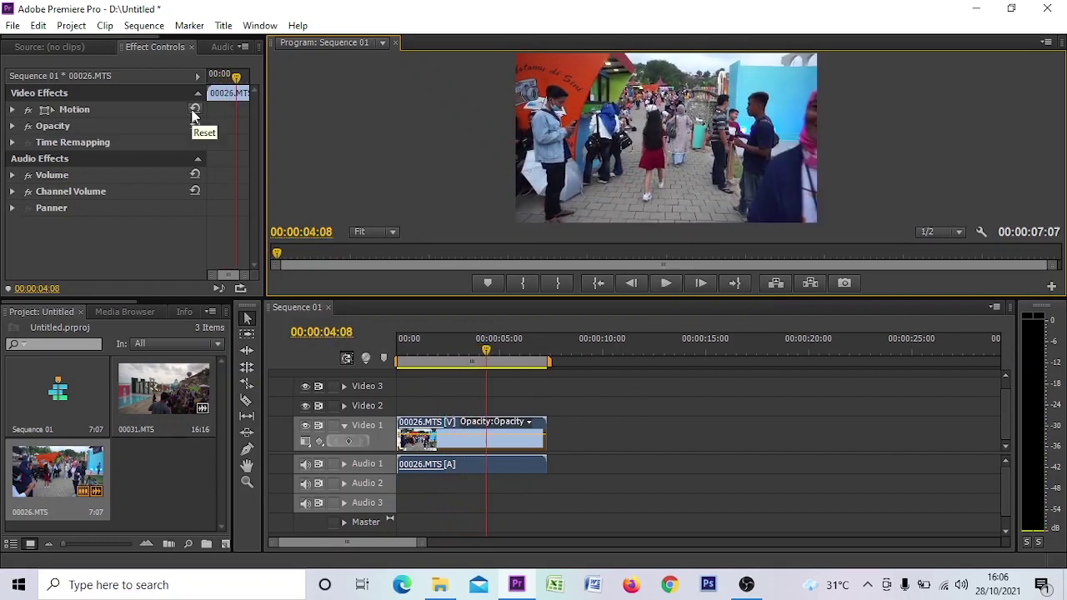
- Redo the 00026.MTS speed change and play the slow-motion section in a temporarily enlarged program preview
{"action": "left_click", "coordinate": [39, 27]}
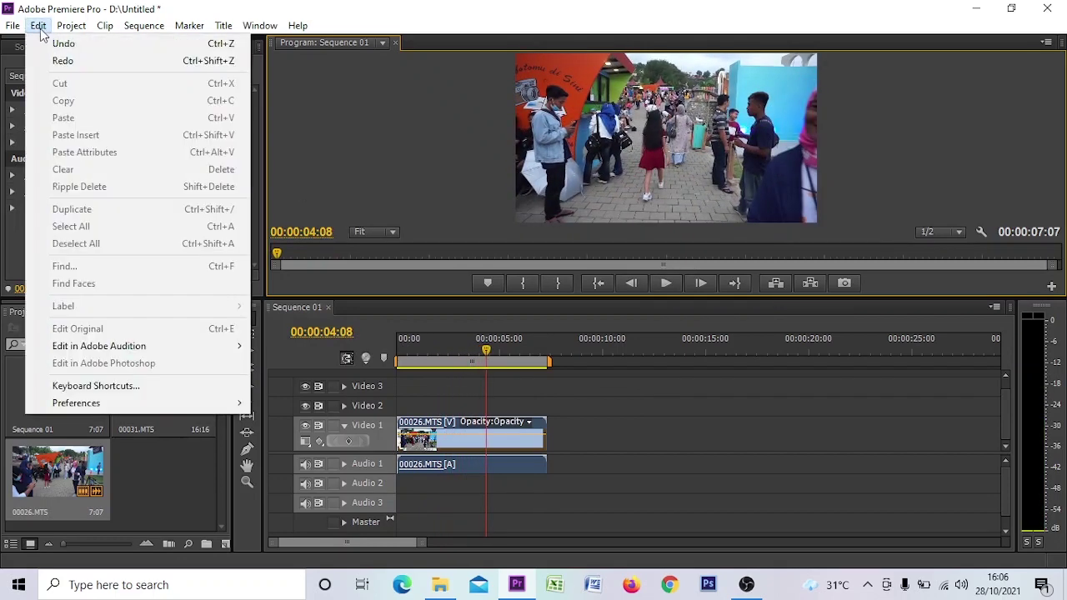
{"action": "left_click", "coordinate": [62, 61]}
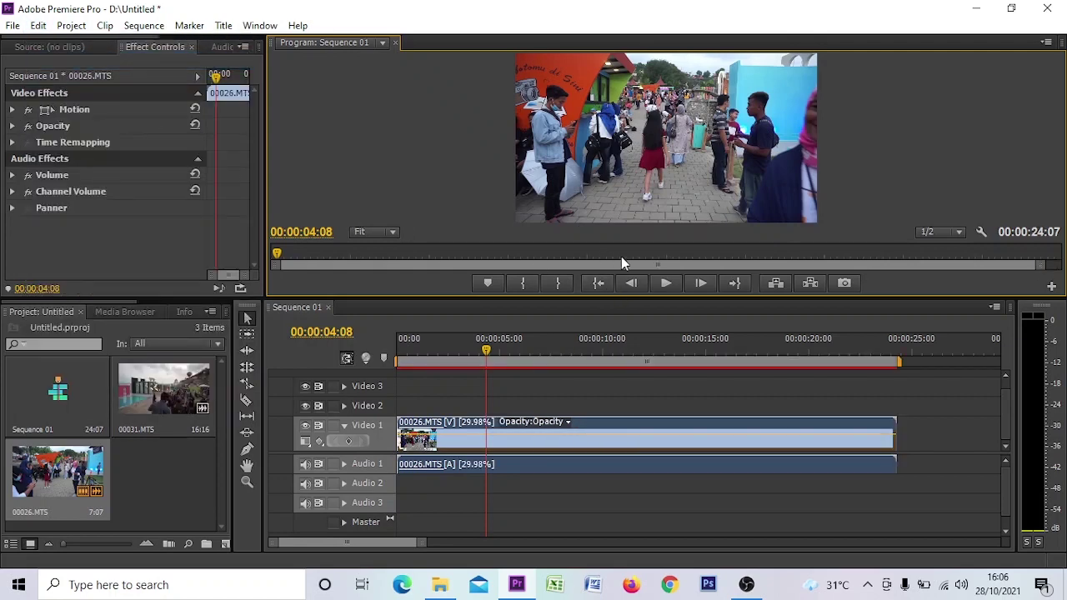
{"action": "left_click", "coordinate": [666, 283]}
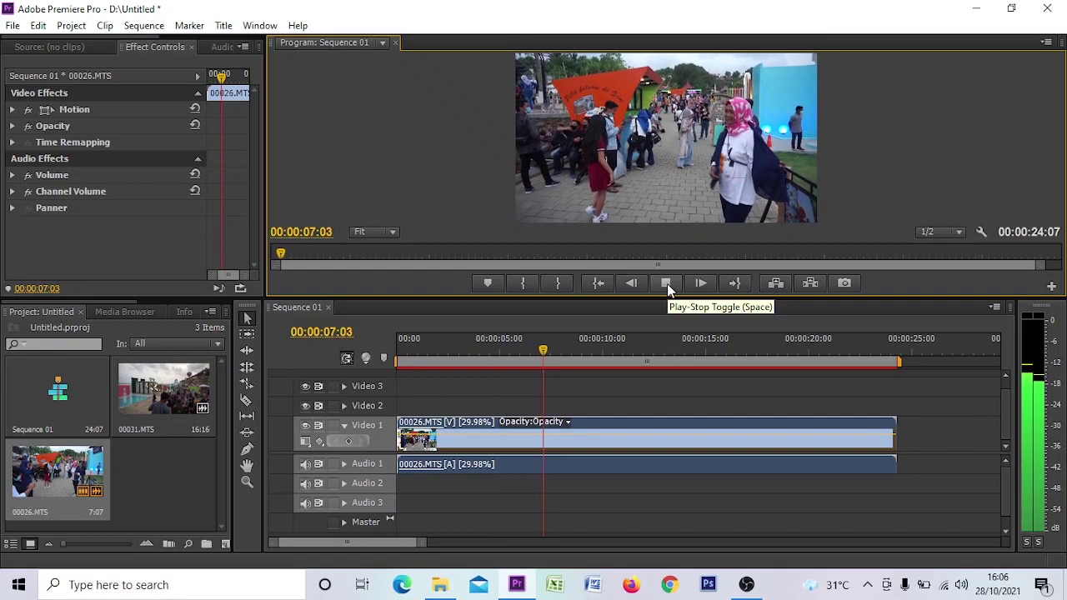
{"action": "left_click_drag", "start_coordinate": [659, 297], "coordinate": [659, 395]}
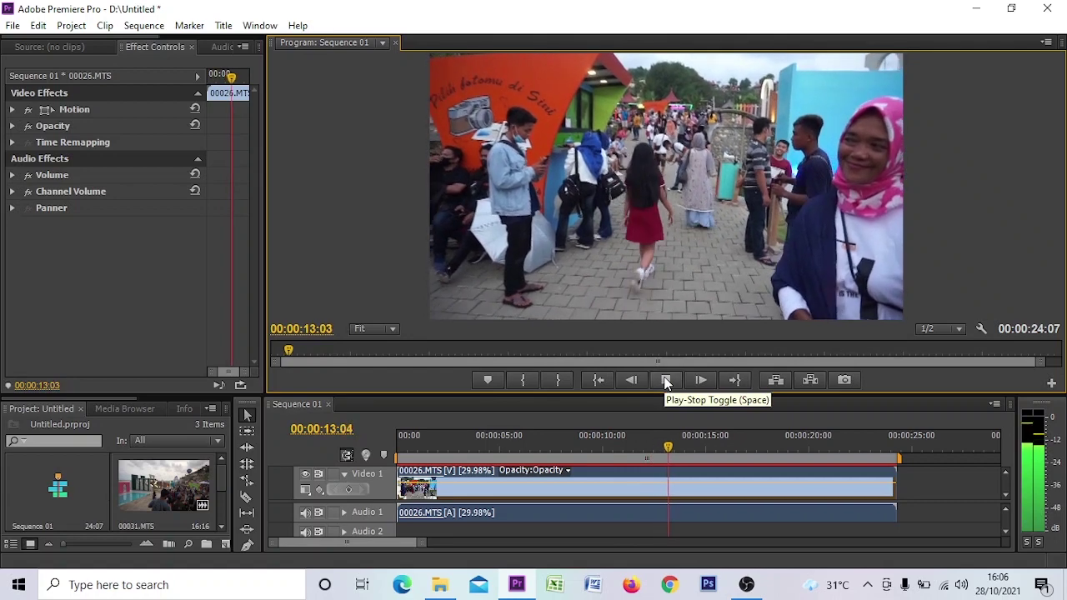
{"action": "left_click", "coordinate": [666, 381]}
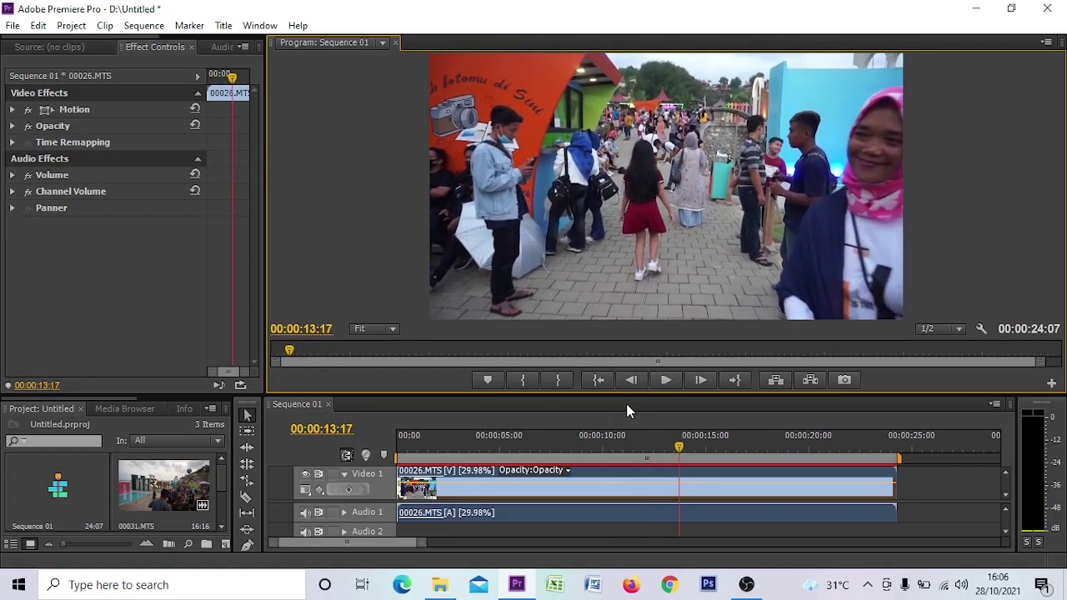
{"action": "left_click_drag", "start_coordinate": [627, 395], "coordinate": [627, 309]}
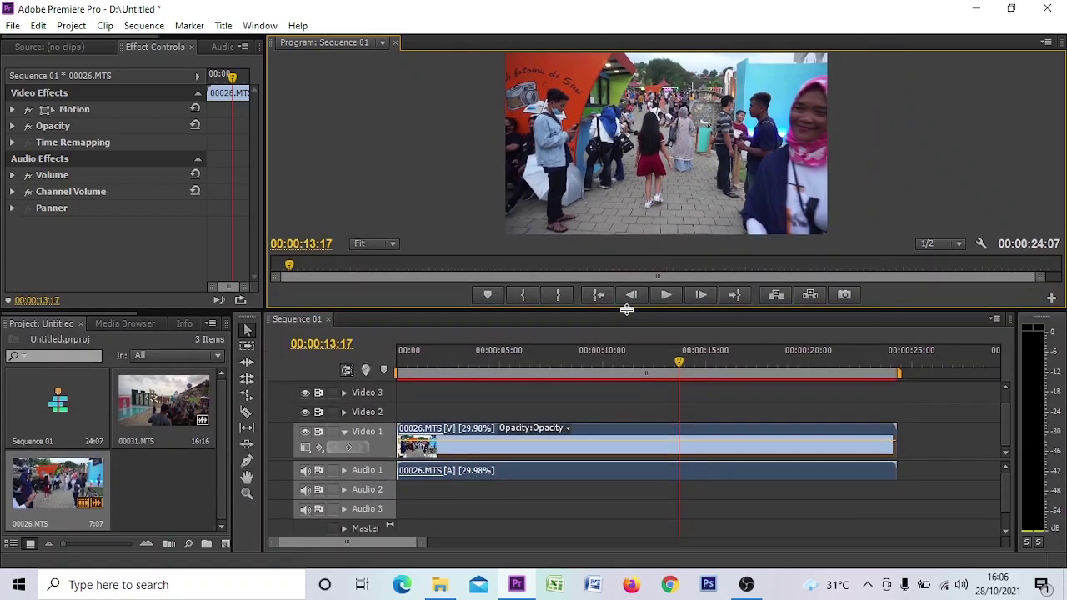
- Undo the slow-motion speed change on 00026.MTS to restore the clip's original speed
{"action": "left_click", "coordinate": [38, 26]}
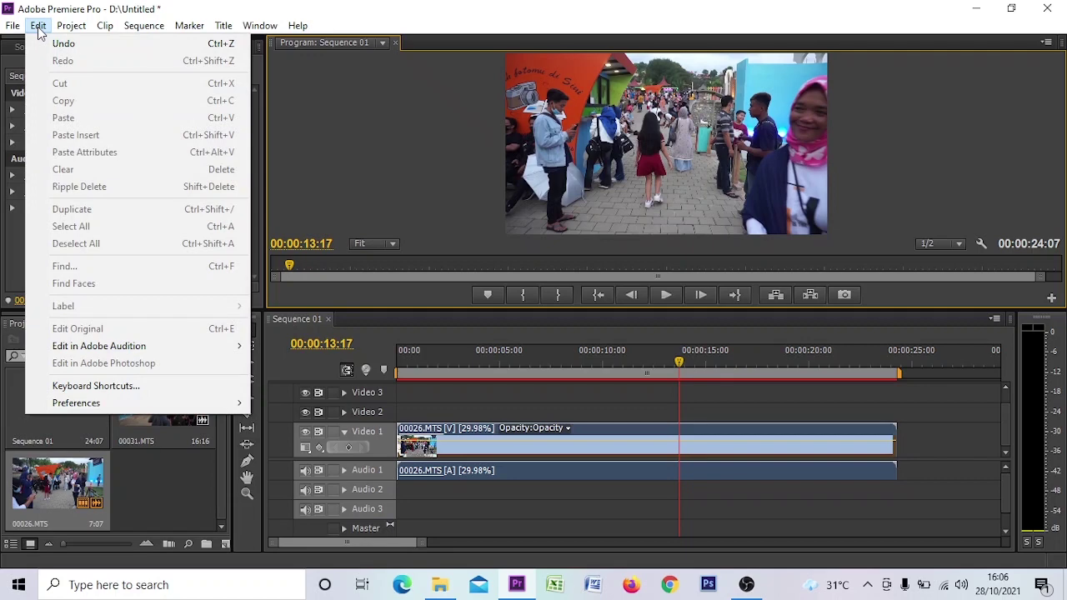
{"action": "left_click", "coordinate": [39, 31]}
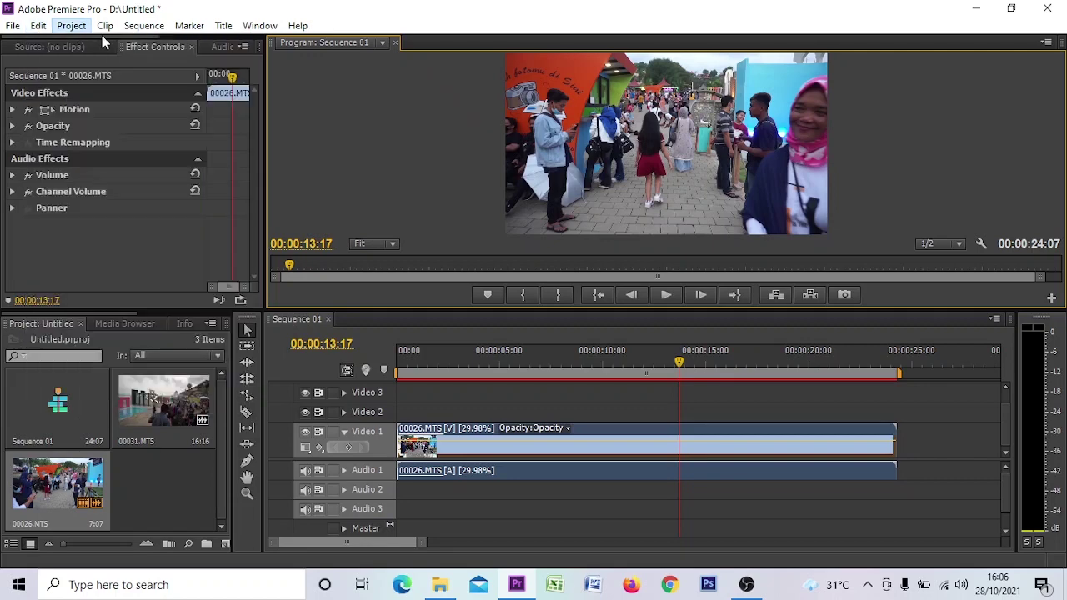
{"action": "left_click", "coordinate": [42, 28]}
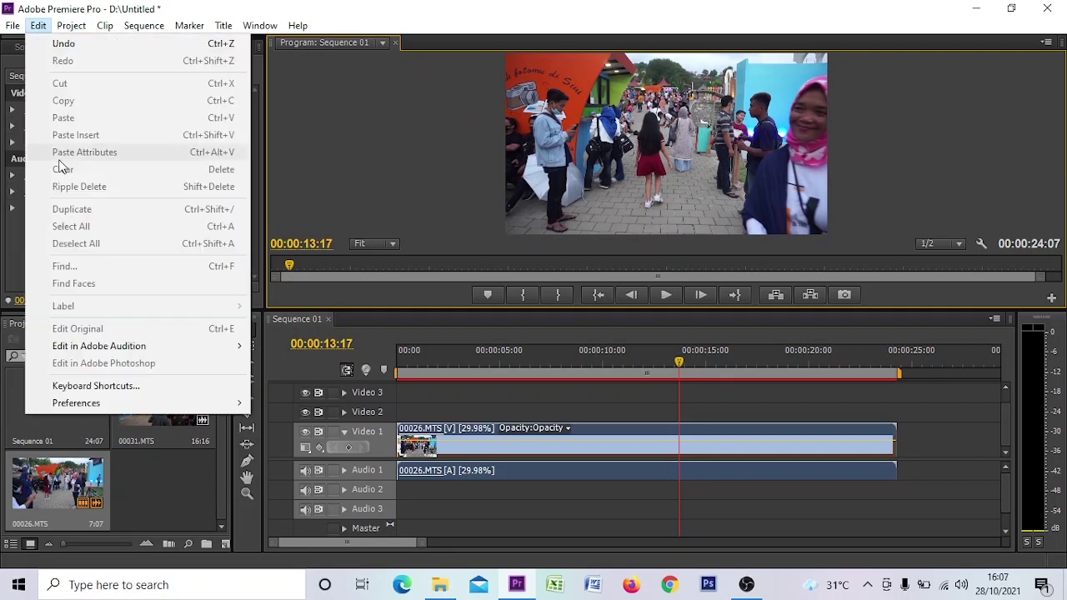
{"action": "left_click", "coordinate": [60, 43]}
- Play the normal-speed clip briefly from 00:00:02:09 and place the playhead at 00:00:01:21
{"action": "left_click_drag", "start_coordinate": [683, 364], "coordinate": [464, 364]}
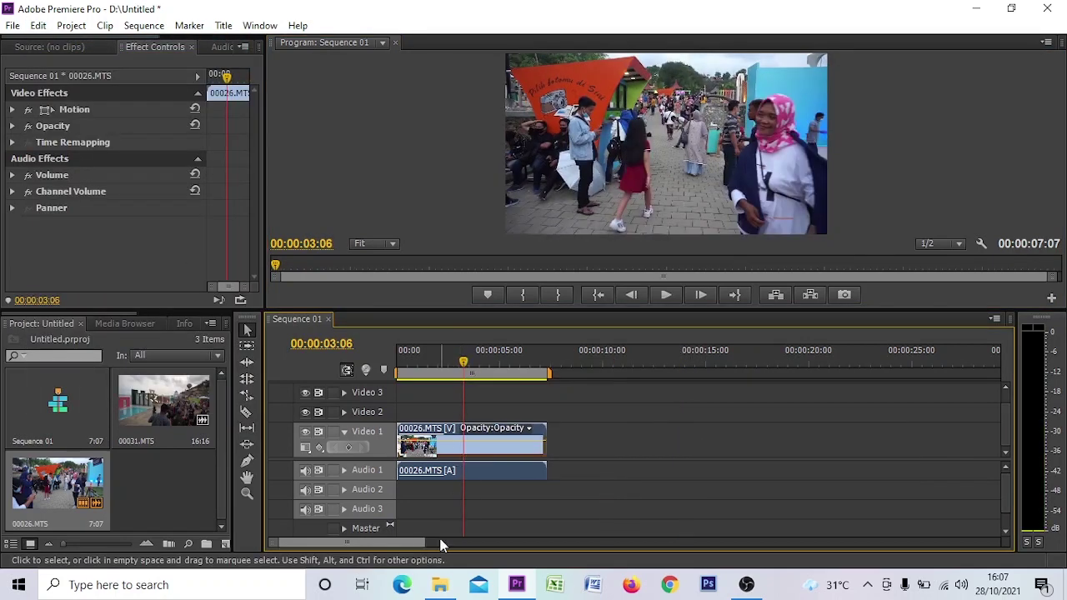
{"action": "left_click_drag", "start_coordinate": [425, 549], "coordinate": [407, 550]}
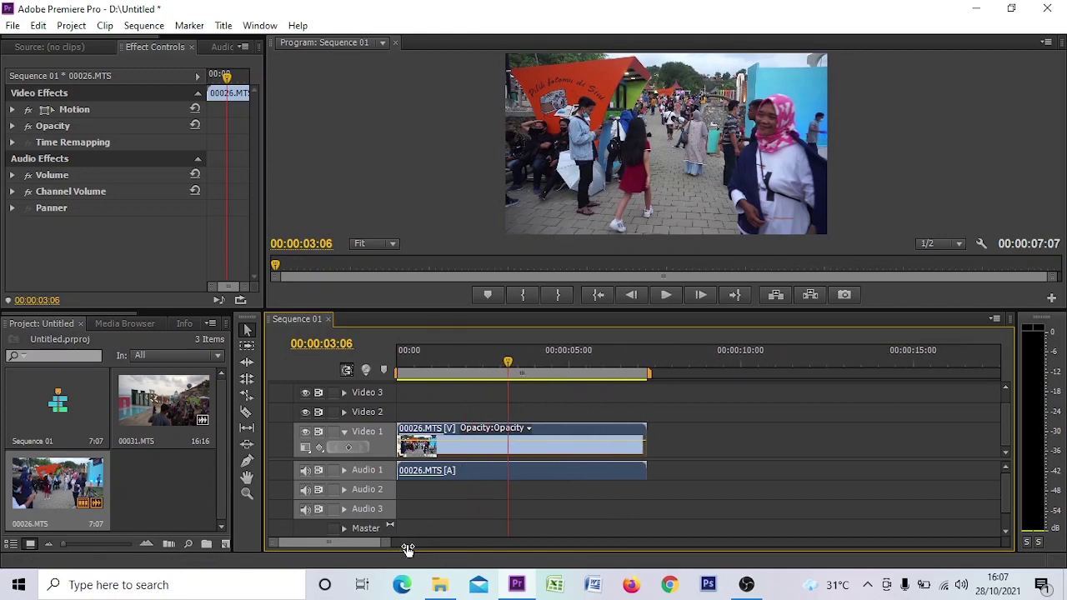
{"action": "left_click_drag", "start_coordinate": [506, 372], "coordinate": [464, 376]}
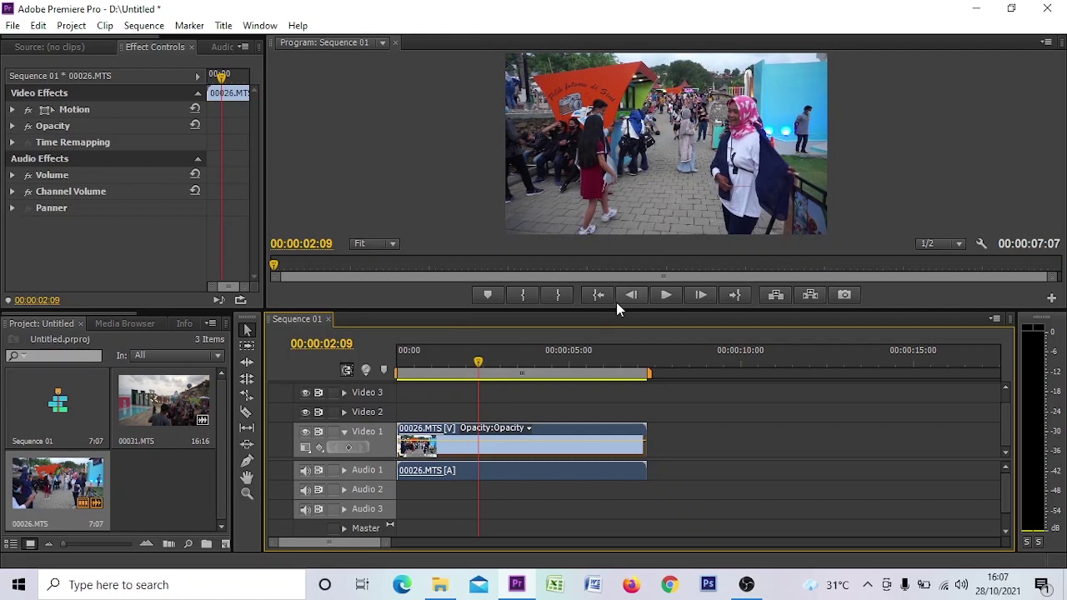
{"action": "left_click", "coordinate": [665, 298]}
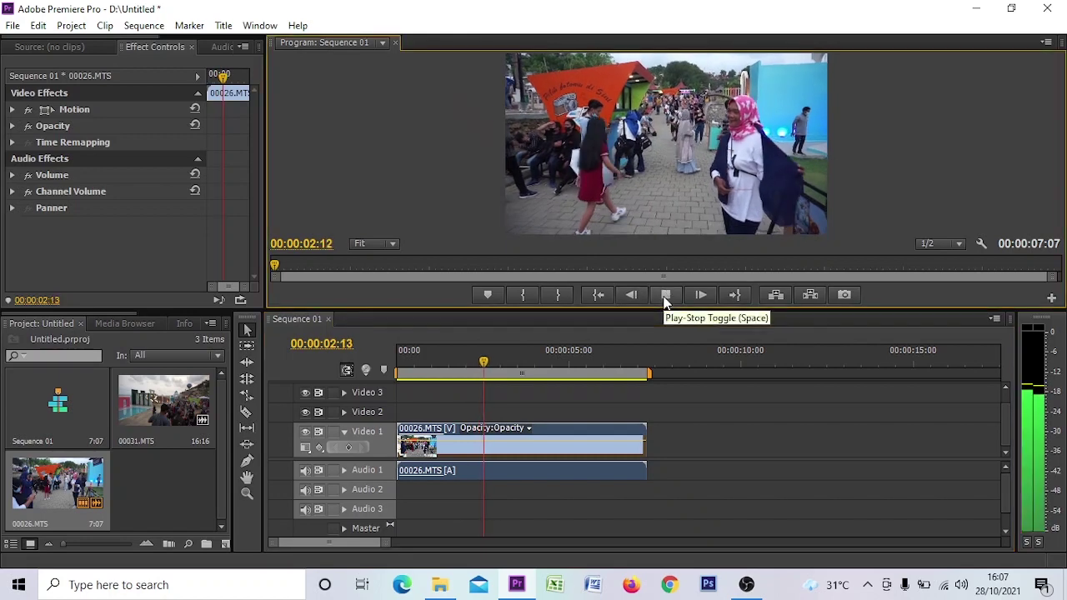
{"action": "left_click", "coordinate": [665, 298]}
{"action": "left_click_drag", "start_coordinate": [502, 377], "coordinate": [460, 376]}
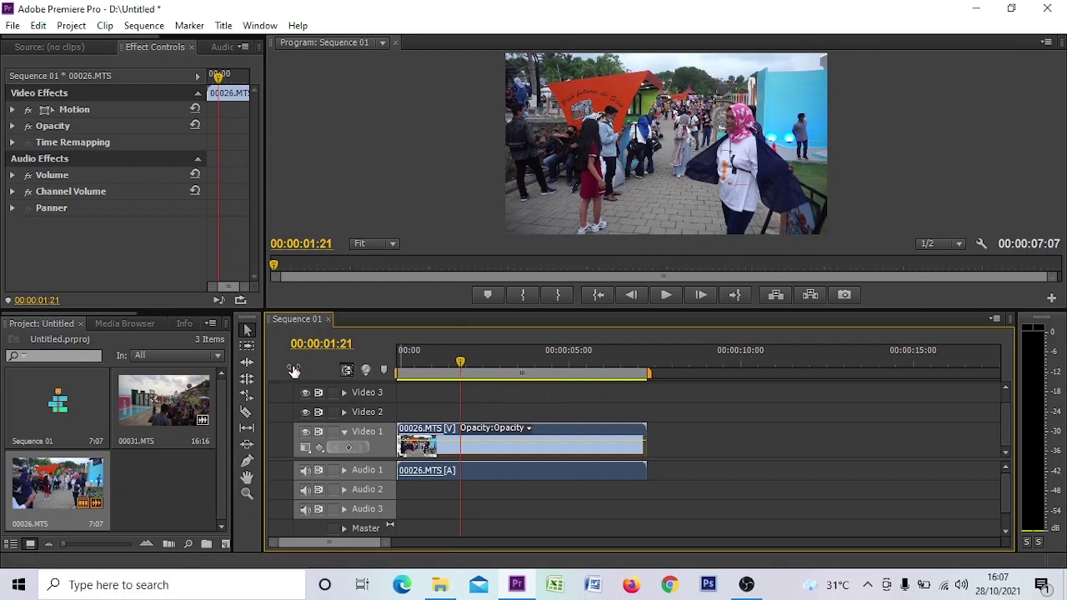
- Show the Time Remapping Speed line on the 00026.MTS clip in Video 1
{"action": "left_click", "coordinate": [529, 428]}
{"action": "mouse_move", "coordinate": [527, 483]}
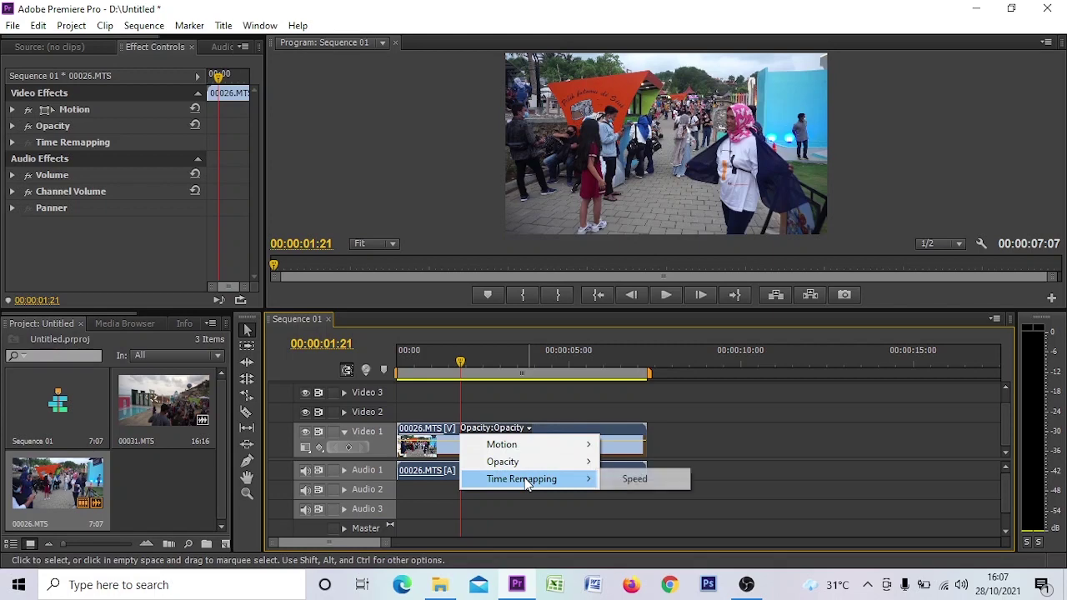
{"action": "left_click", "coordinate": [659, 489]}
{"action": "right_click", "coordinate": [581, 452]}
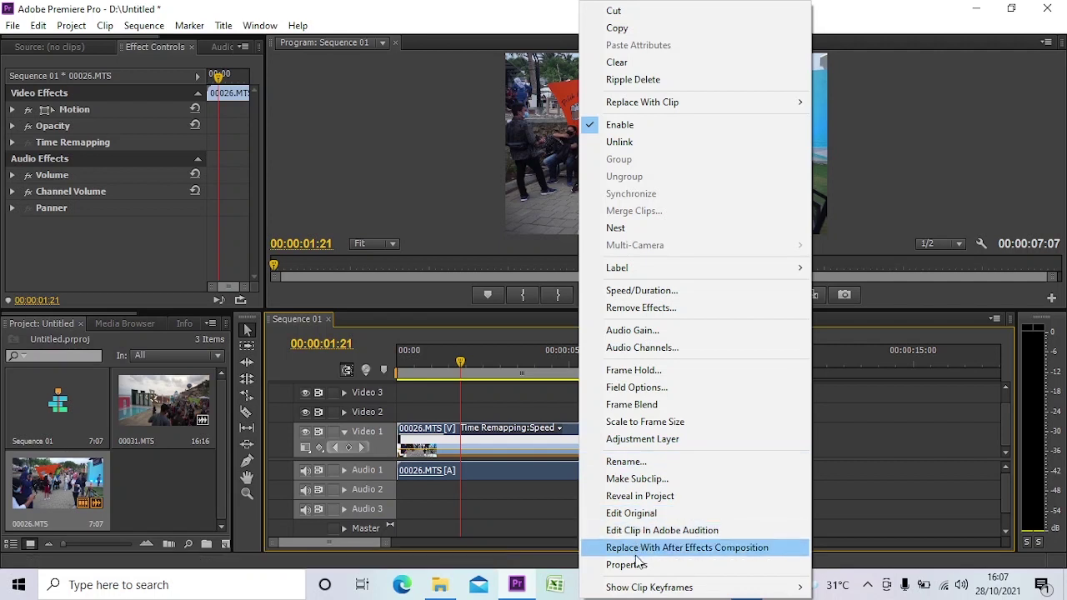
{"action": "mouse_move", "coordinate": [640, 589]}
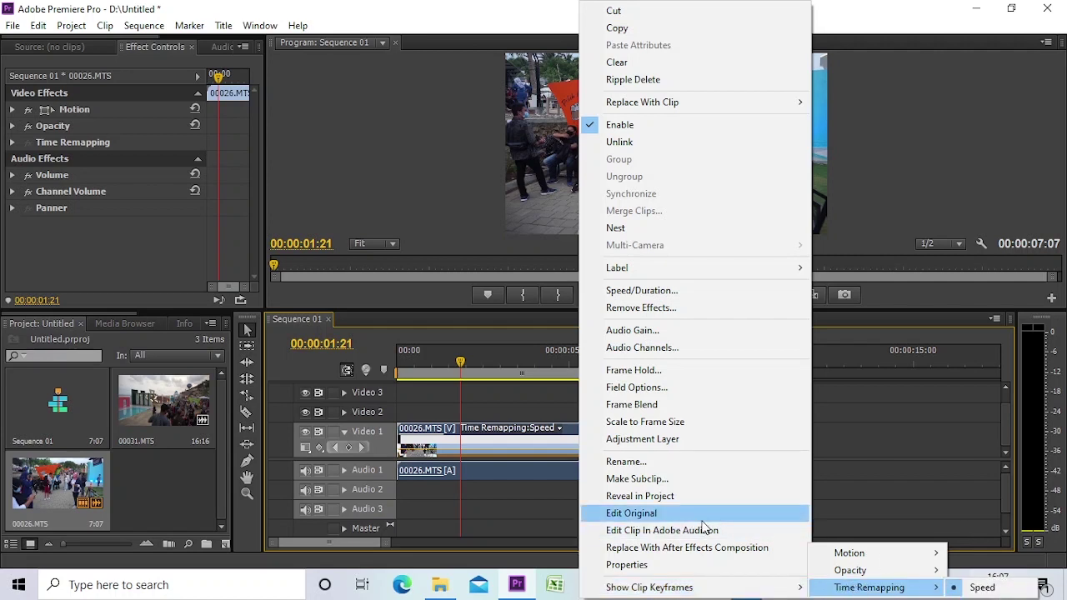
{"action": "left_click", "coordinate": [469, 429]}
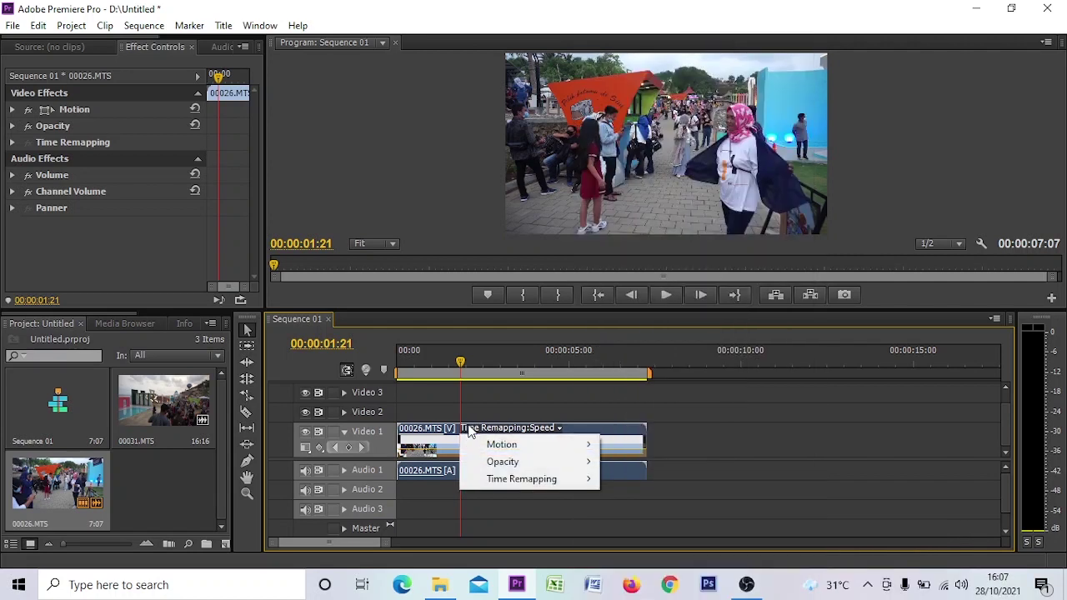
- Deselect the 00026.MTS clip, increase the height of the Video 1 track and enlarge the video track area
{"action": "left_click", "coordinate": [582, 408]}
{"action": "left_click", "coordinate": [582, 408]}
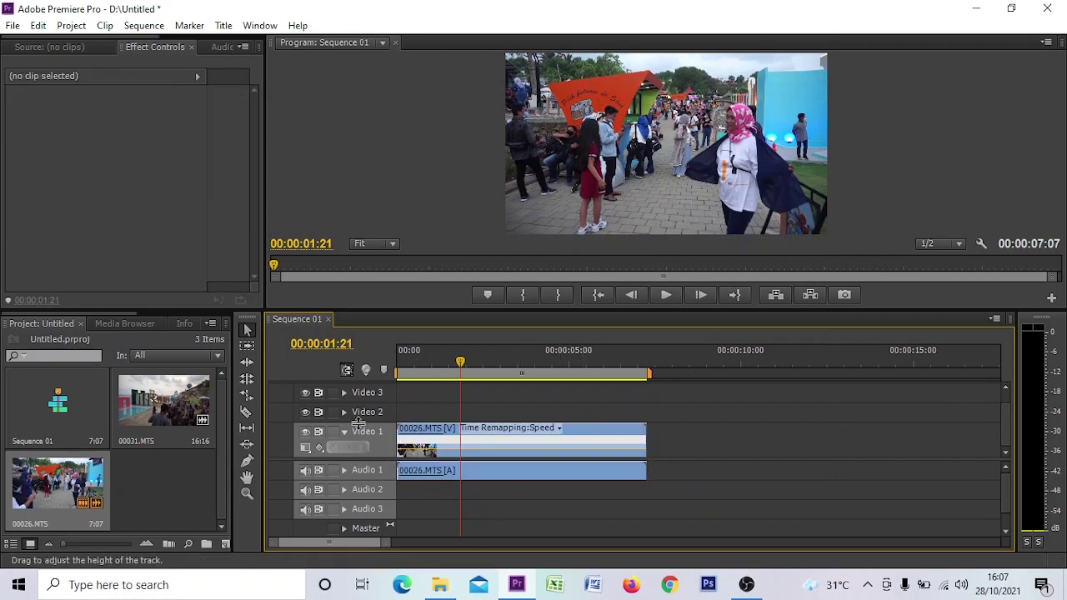
{"action": "left_click_drag", "start_coordinate": [359, 424], "coordinate": [357, 399]}
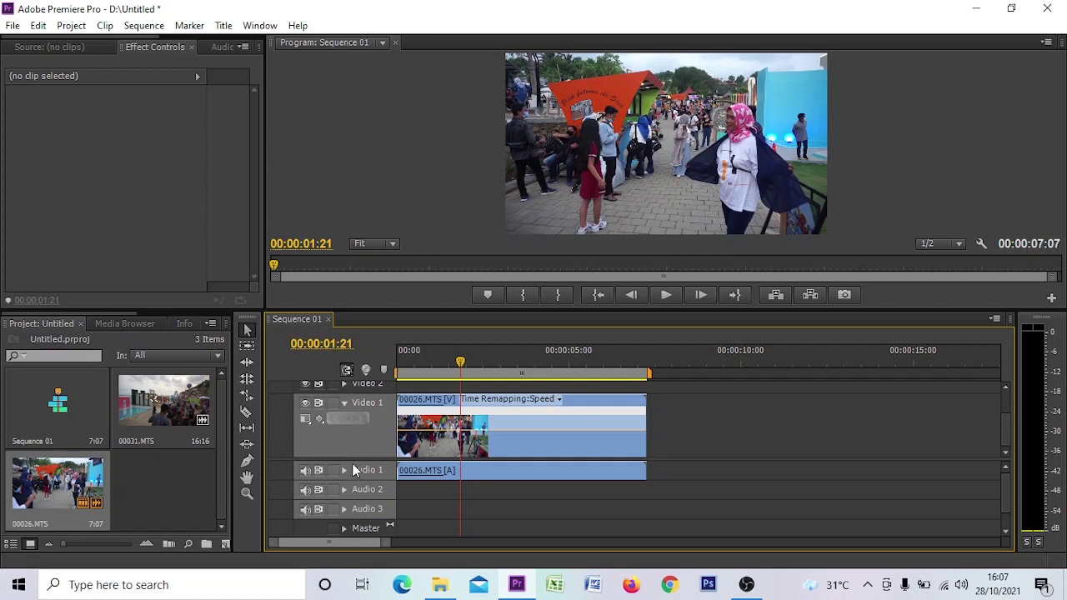
{"action": "left_click_drag", "start_coordinate": [352, 464], "coordinate": [354, 488]}
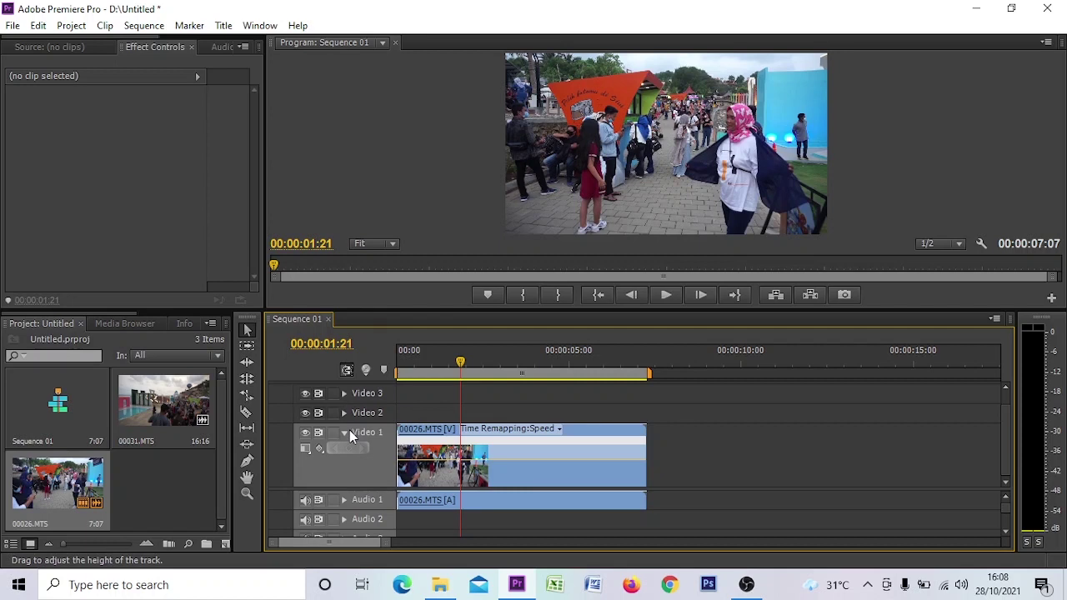
- Enlarge the Video 1 track, add a speed keyframe at 00:00:01:21 on 00026.MTS and split it into a gradual transition
{"action": "left_click_drag", "start_coordinate": [349, 427], "coordinate": [348, 376]}
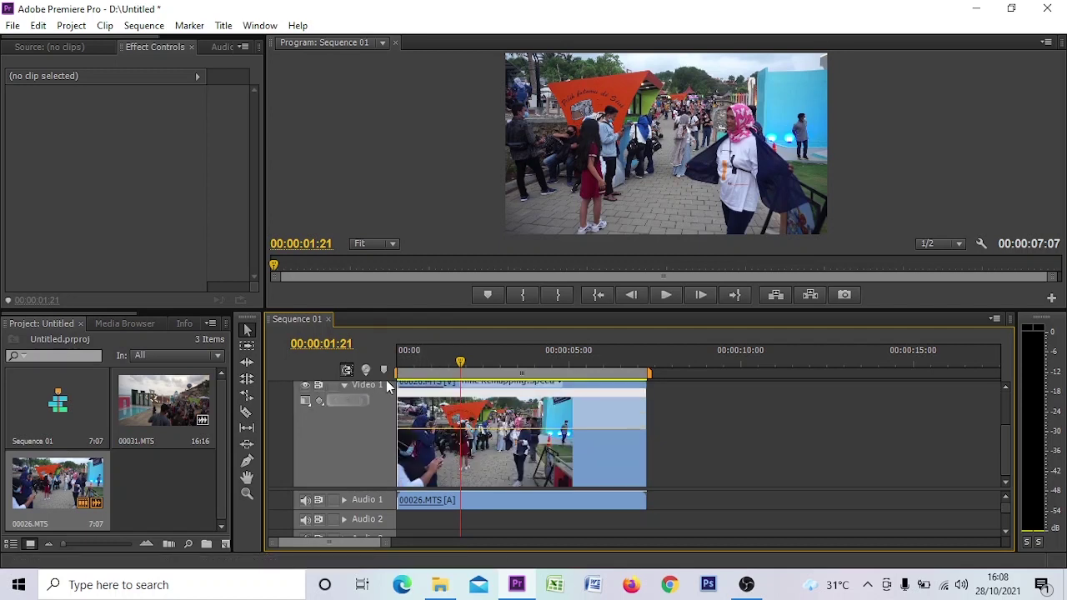
{"action": "left_click", "coordinate": [248, 463]}
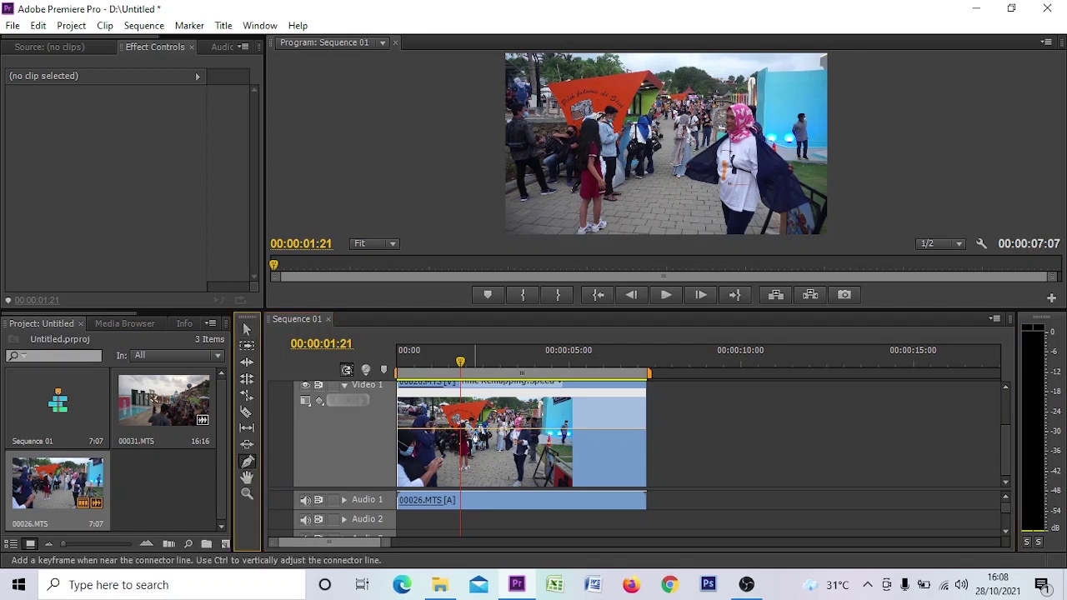
{"action": "left_click", "coordinate": [463, 434]}
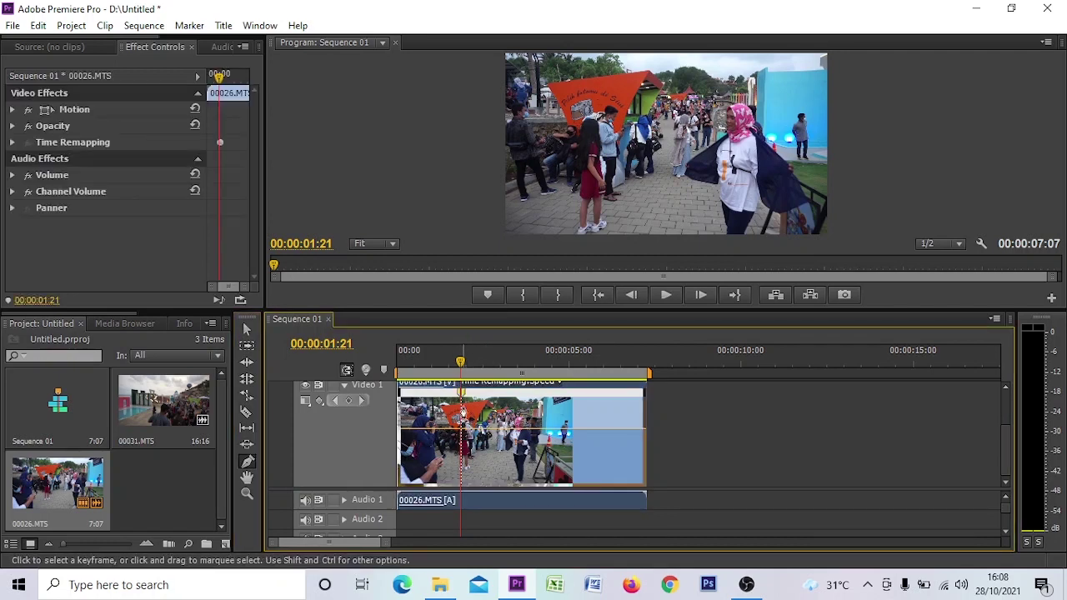
{"action": "left_click", "coordinate": [248, 331]}
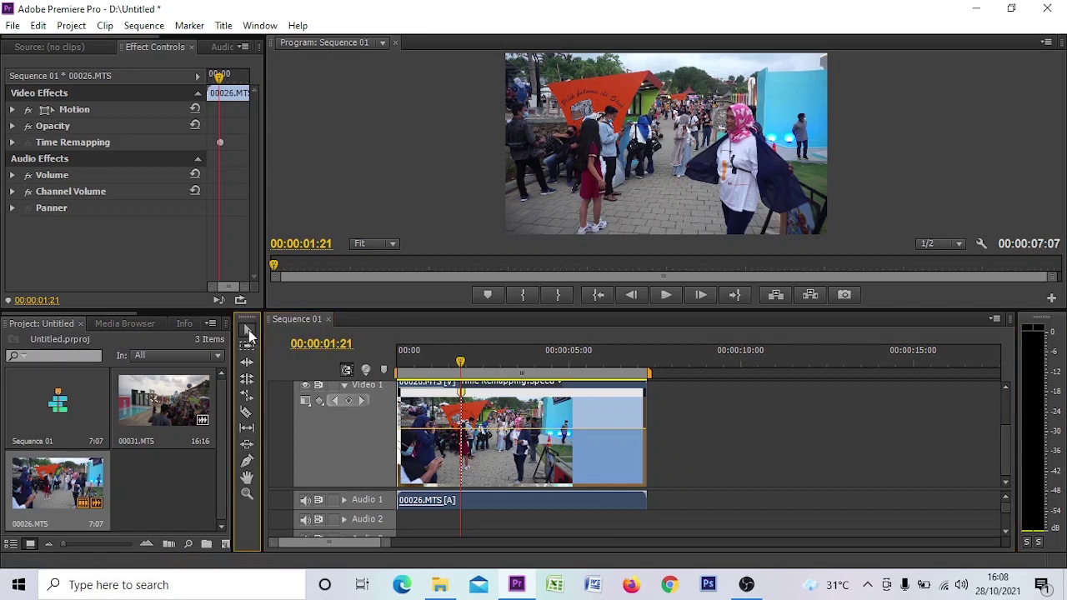
{"action": "left_click_drag", "start_coordinate": [465, 398], "coordinate": [502, 402]}
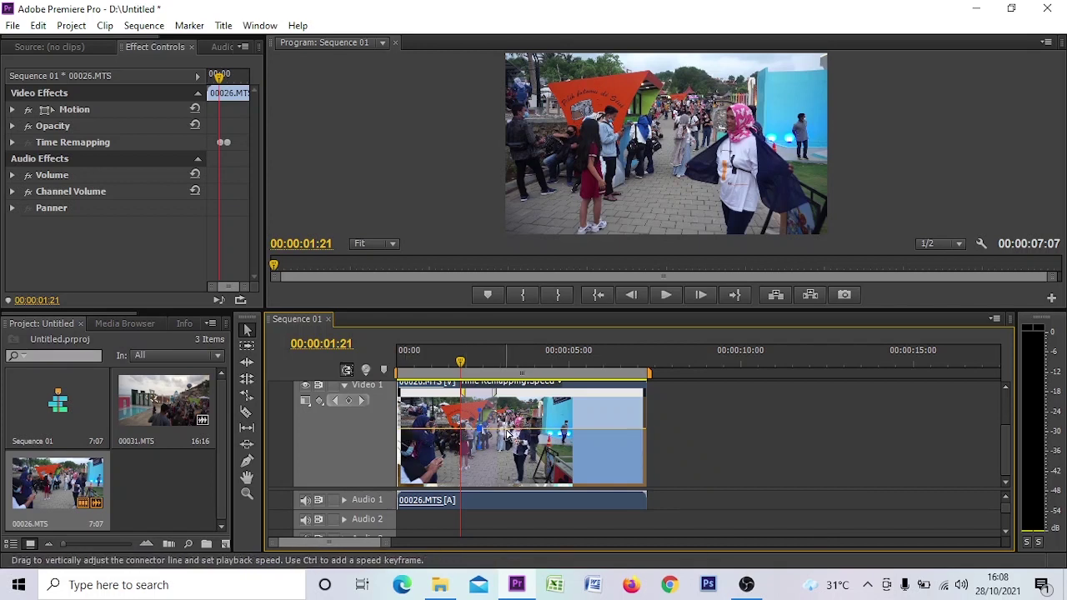
- Raise the clip's speed after the transition to 208% and play the result from 00:00:01:11
{"action": "mouse_move", "coordinate": [506, 432]}
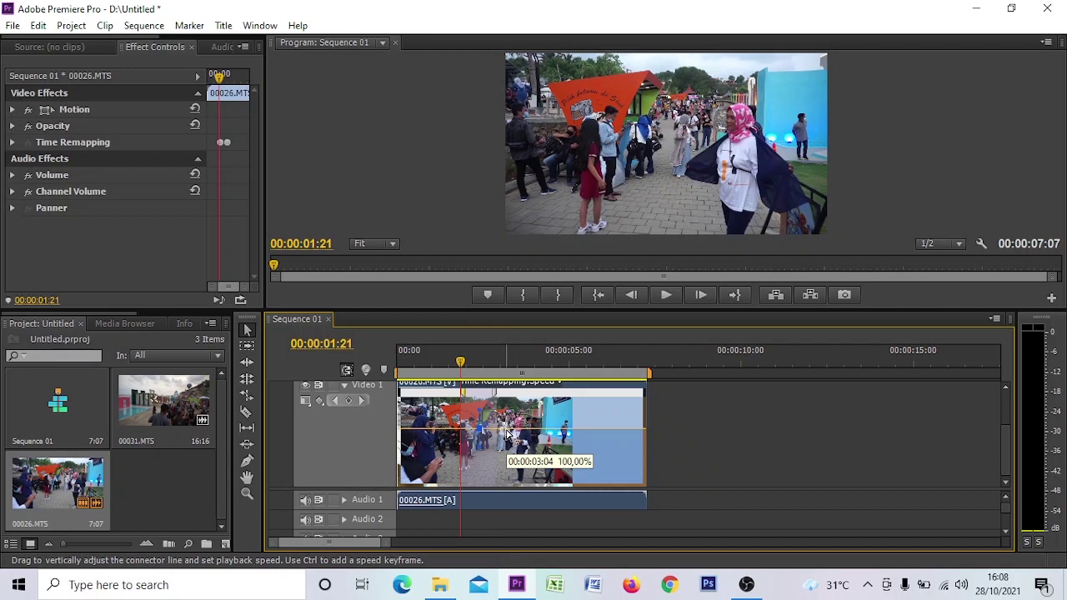
{"action": "left_click_drag", "start_coordinate": [506, 432], "coordinate": [500, 406]}
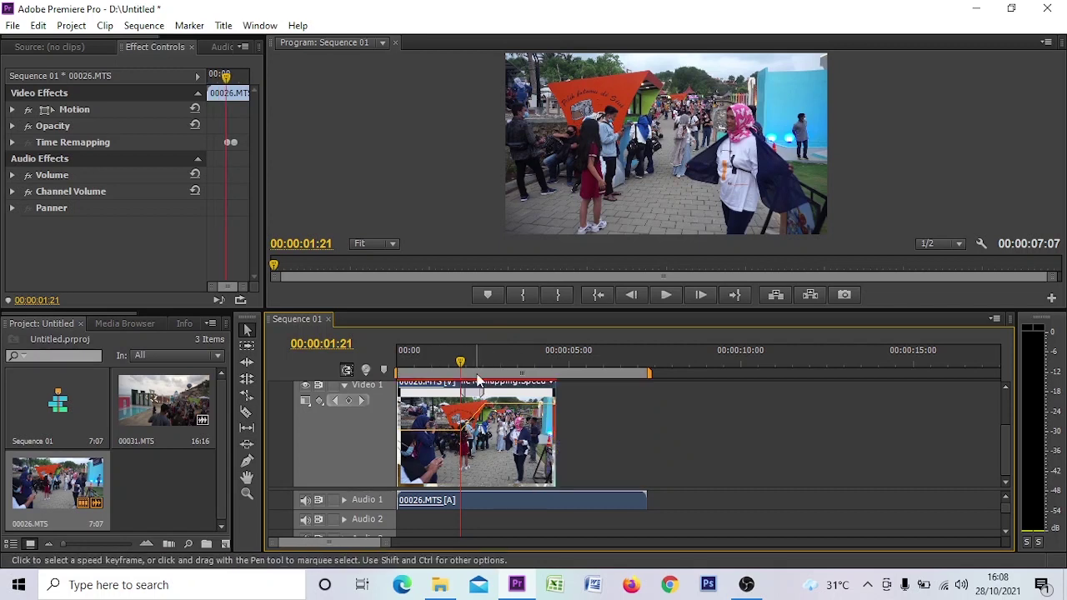
{"action": "left_click_drag", "start_coordinate": [460, 361], "coordinate": [447, 368]}
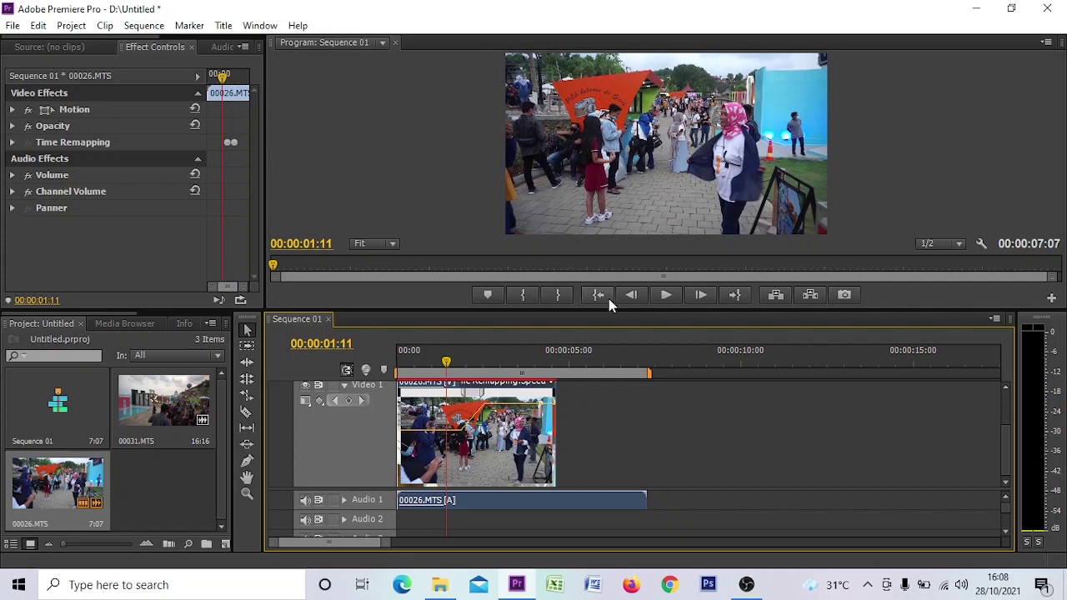
{"action": "left_click", "coordinate": [665, 295]}
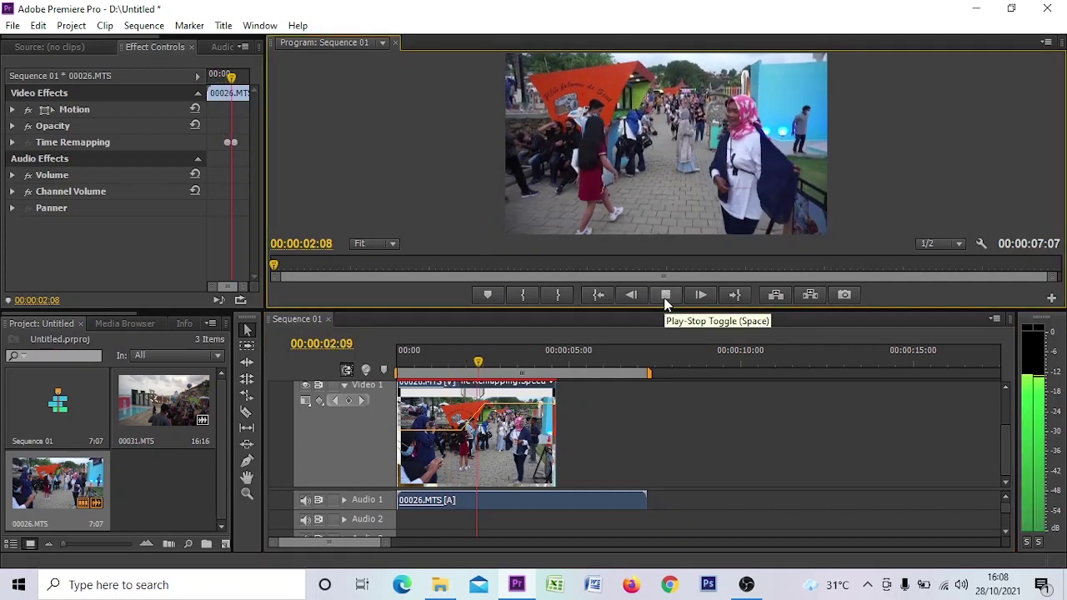
{"action": "left_click", "coordinate": [665, 295]}
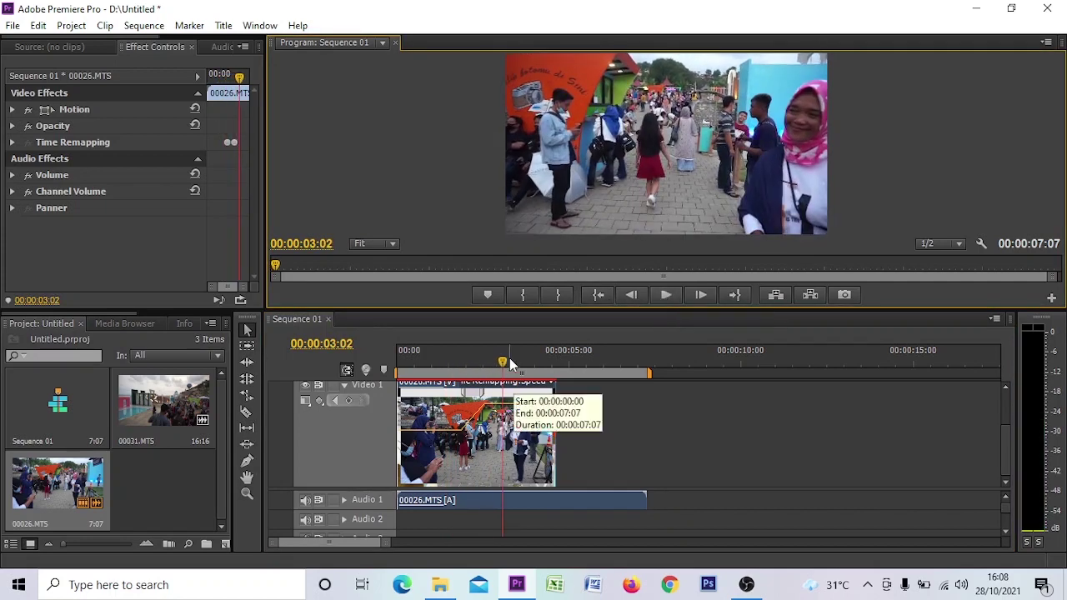
- Smooth the speed-up transition into a curve, play the clip from 00:00:01:12 and place the playhead at 00:00:02:18
{"action": "left_click", "coordinate": [467, 366]}
{"action": "left_click", "coordinate": [447, 366]}
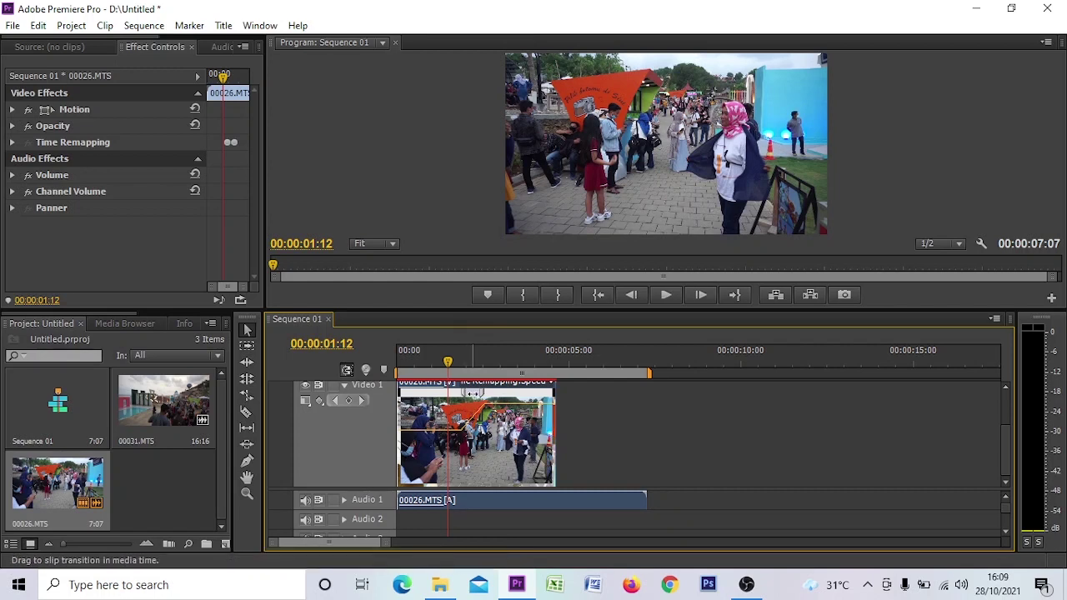
{"action": "mouse_move", "coordinate": [463, 410]}
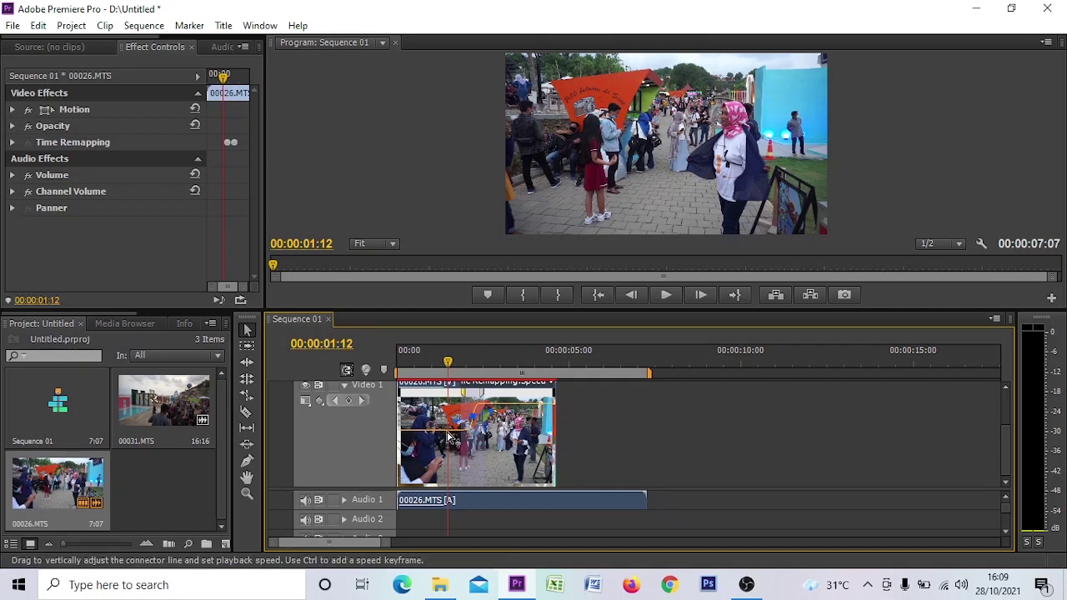
{"action": "left_click", "coordinate": [666, 296]}
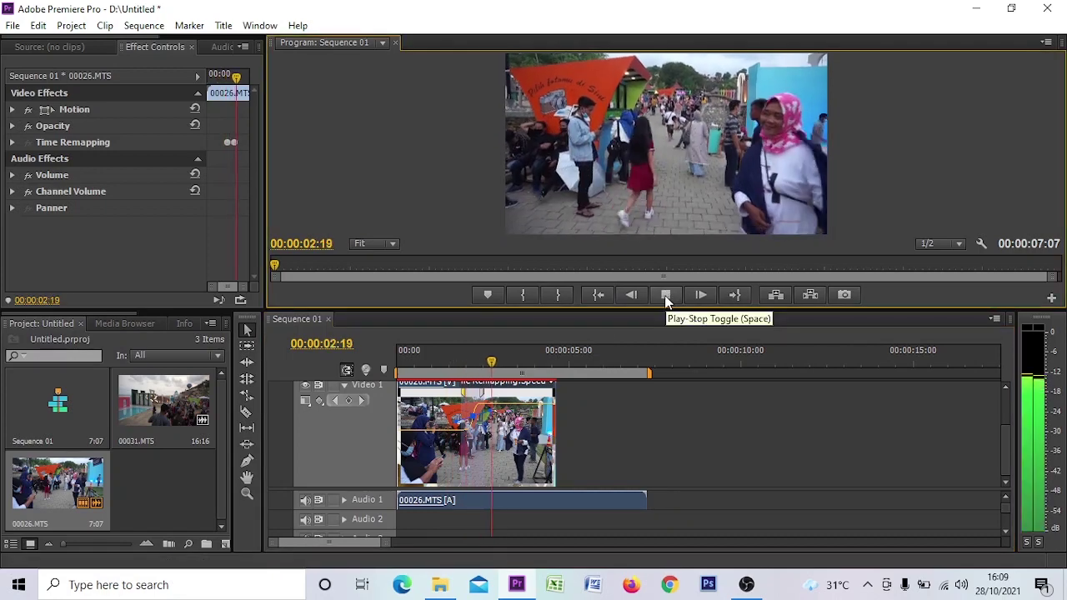
{"action": "left_click", "coordinate": [666, 296]}
{"action": "left_click_drag", "start_coordinate": [515, 364], "coordinate": [490, 364]}
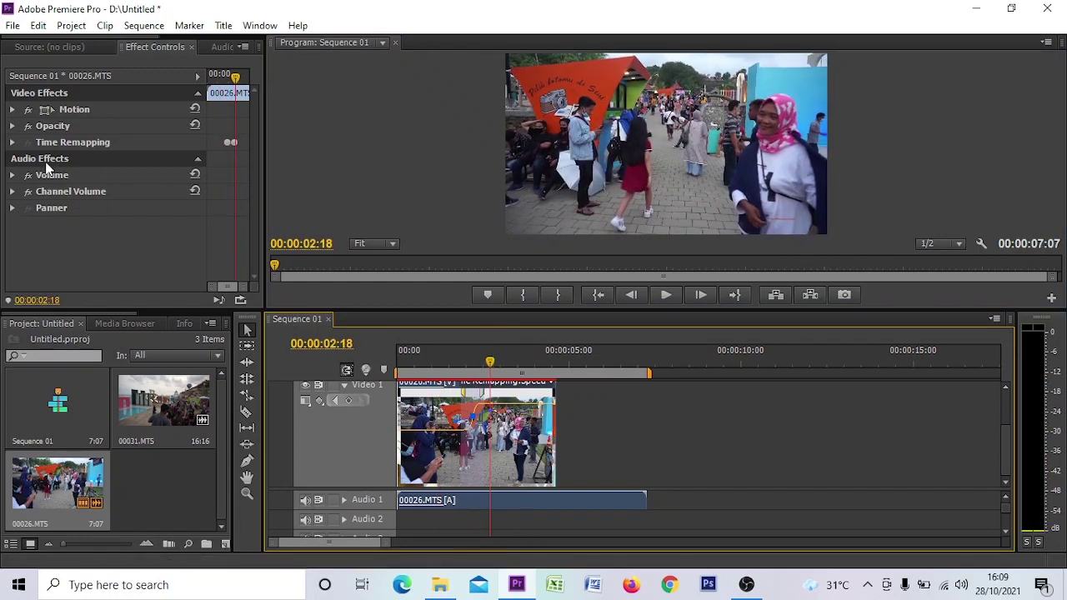
- Show the Time Remapping speed value, raise the speed after the transition to 423% and play the clip from 00:00:01:10
{"action": "left_click", "coordinate": [13, 143]}
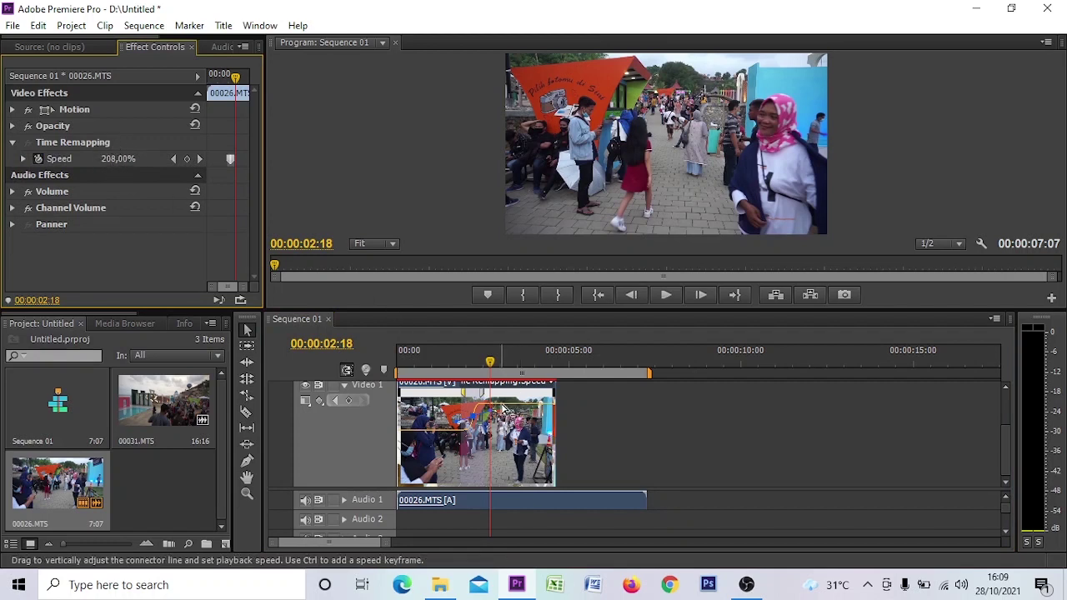
{"action": "left_click_drag", "start_coordinate": [502, 408], "coordinate": [503, 385]}
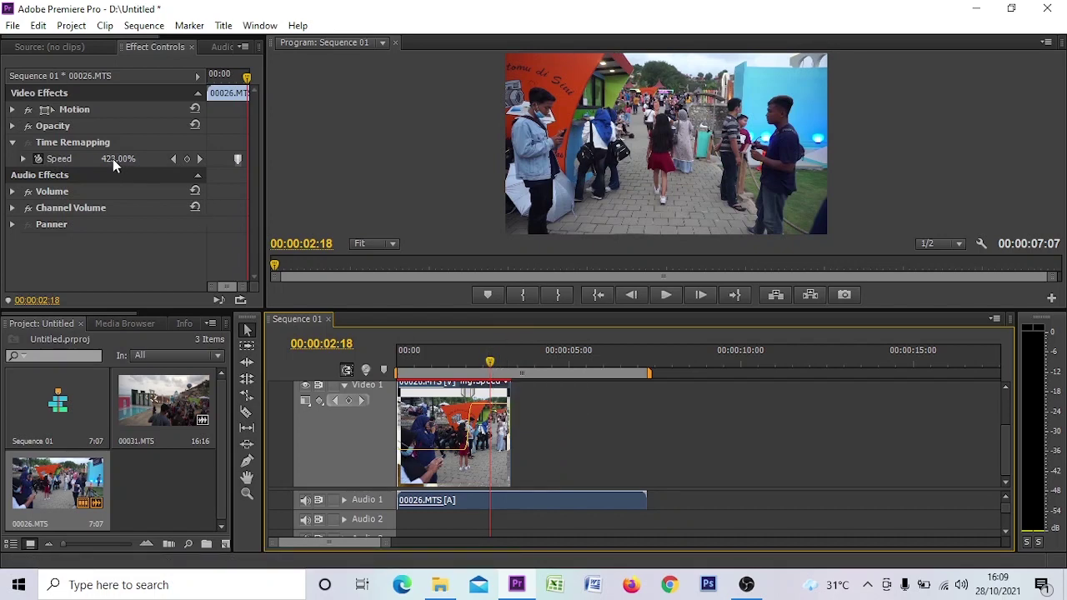
{"action": "left_click_drag", "start_coordinate": [490, 367], "coordinate": [444, 364]}
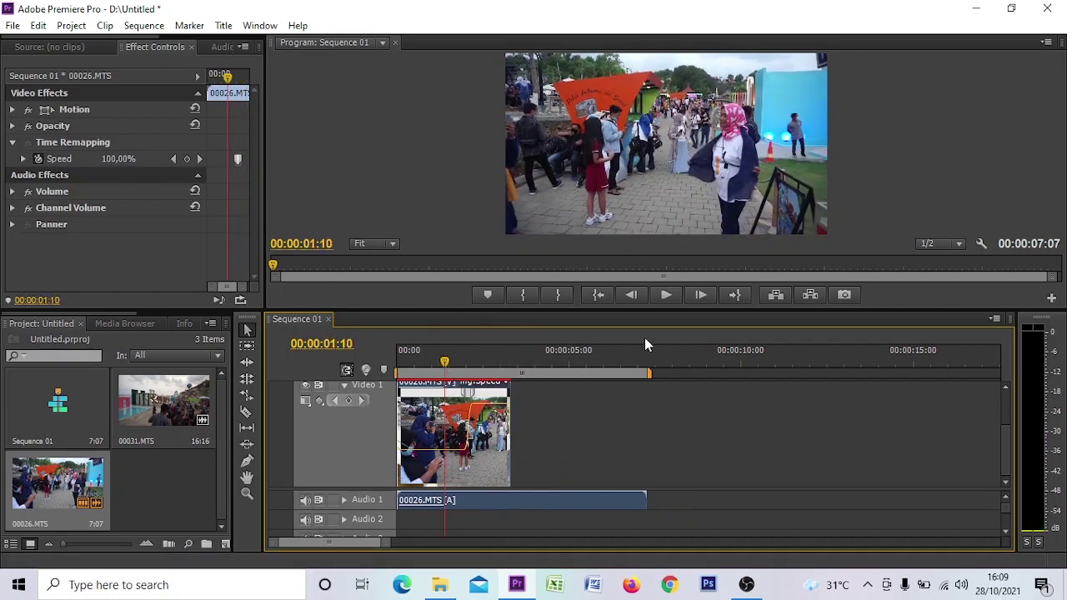
{"action": "left_click", "coordinate": [671, 292]}
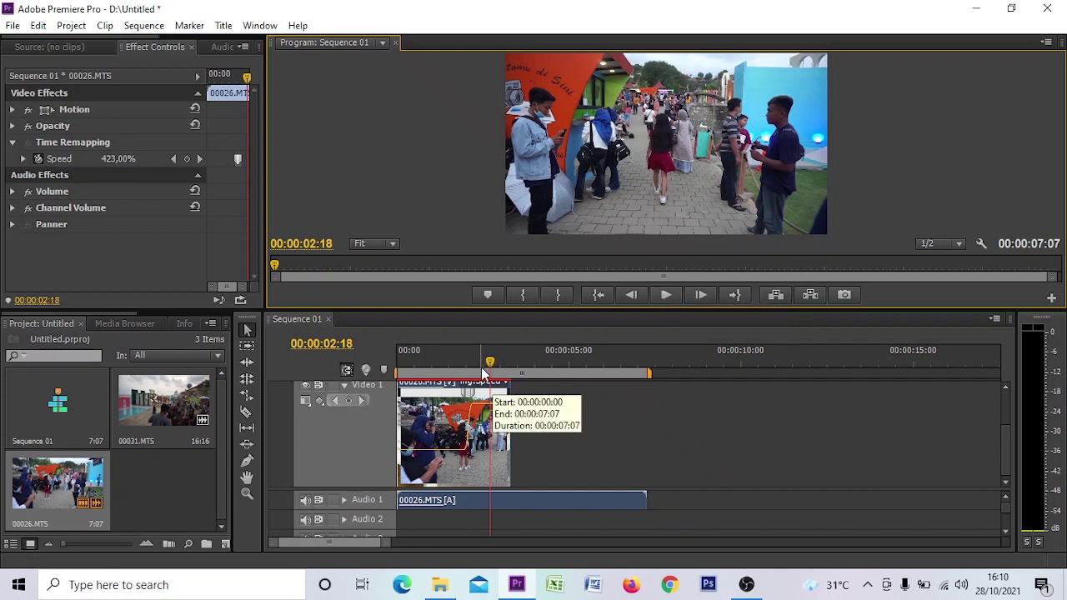
{"action": "left_click_drag", "start_coordinate": [491, 365], "coordinate": [455, 369]}
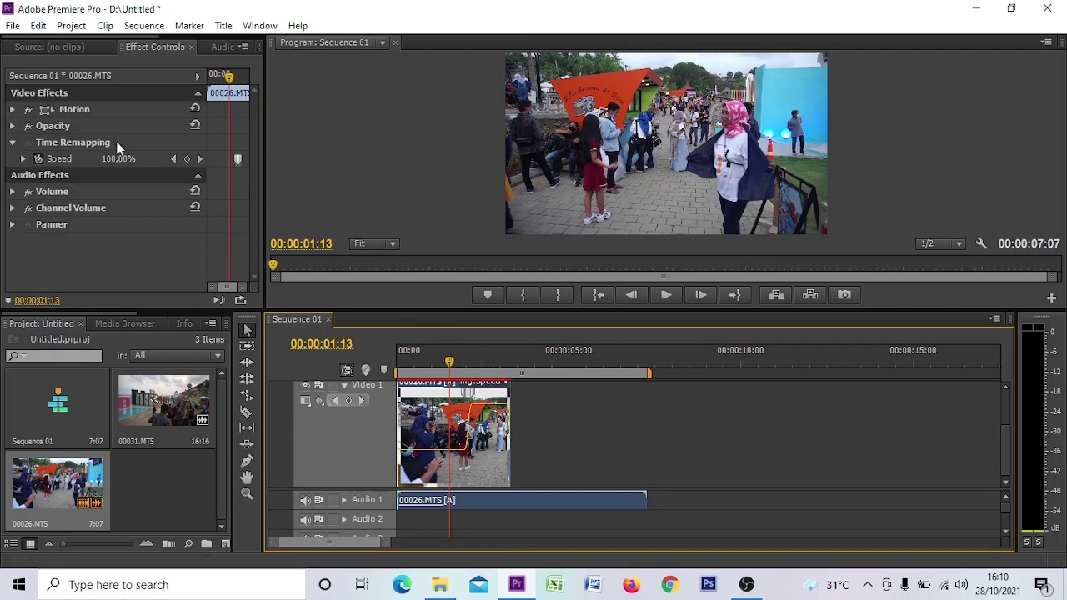
- Undo both speed increases and the transition smoothing on 00026.MTS, keeping the split speed keyframe
{"action": "left_click", "coordinate": [37, 27]}
{"action": "left_click", "coordinate": [46, 43]}
{"action": "left_click", "coordinate": [38, 26]}
{"action": "left_click", "coordinate": [49, 44]}
{"action": "left_click", "coordinate": [38, 26]}
{"action": "left_click", "coordinate": [50, 43]}
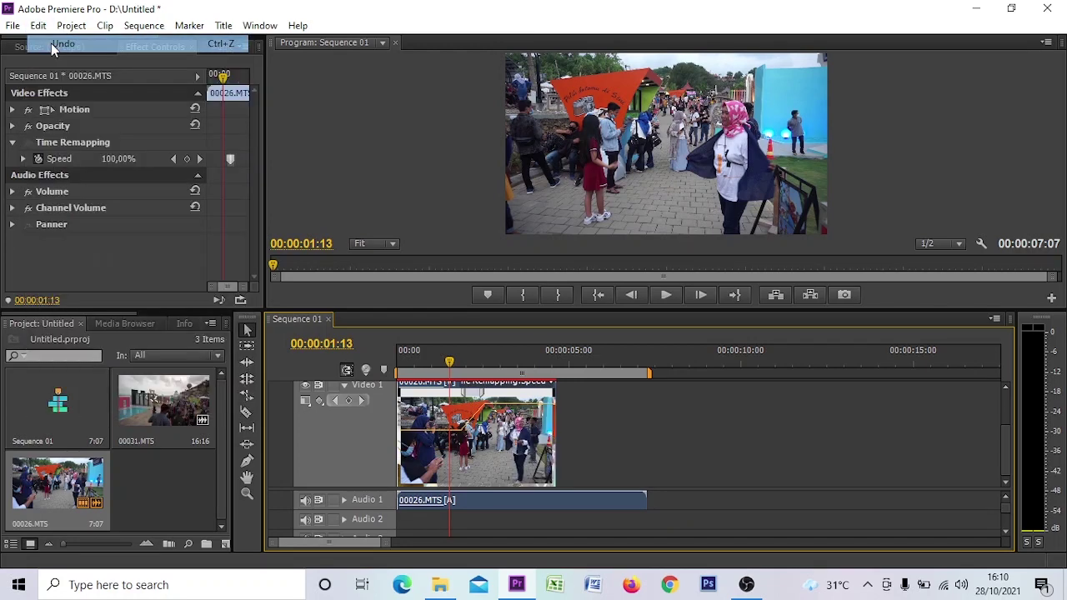
{"action": "left_click", "coordinate": [40, 27]}
{"action": "left_click", "coordinate": [52, 44]}
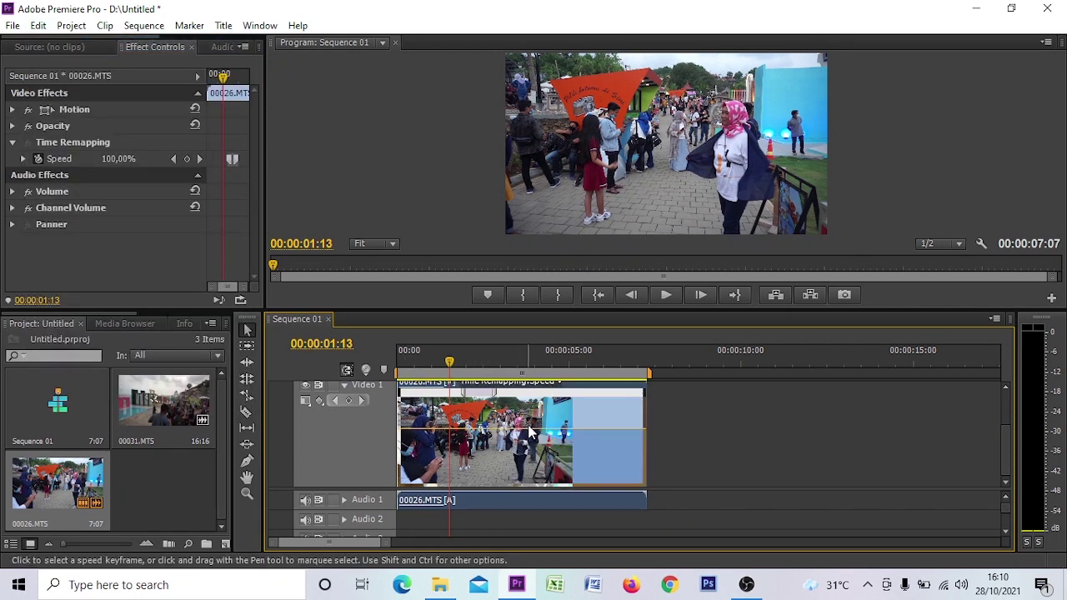
- Lower the Time Remapping speed of 00026.MTS after the transition to 16%
{"action": "left_click_drag", "start_coordinate": [533, 429], "coordinate": [539, 479]}
{"action": "left_click", "coordinate": [528, 393]}
{"action": "left_click_drag", "start_coordinate": [529, 393], "coordinate": [513, 370]}
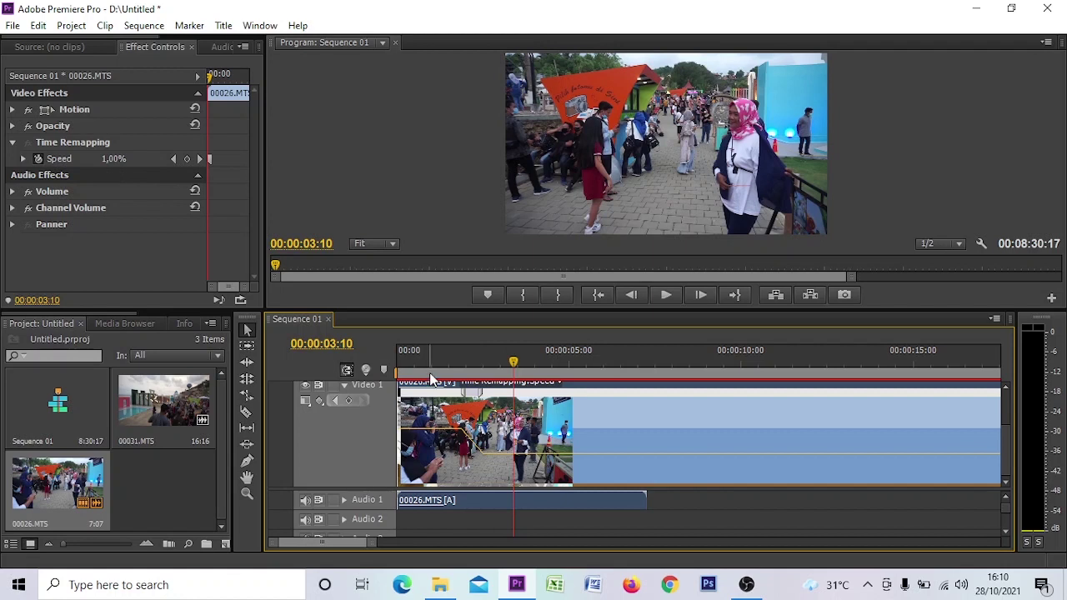
{"action": "left_click_drag", "start_coordinate": [516, 460], "coordinate": [517, 445]}
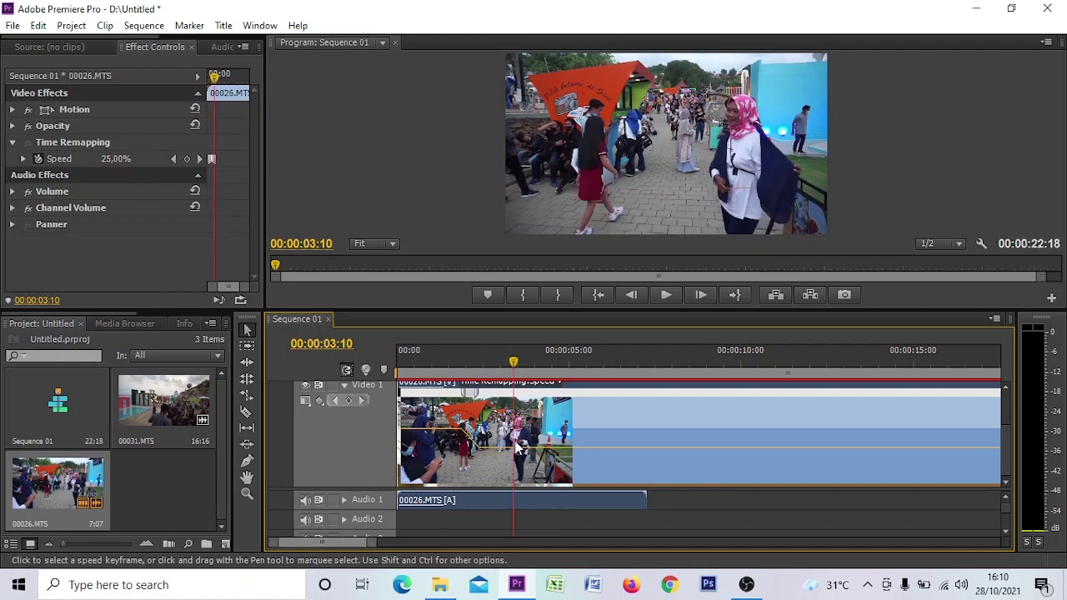
{"action": "left_click_drag", "start_coordinate": [513, 362], "coordinate": [492, 379]}
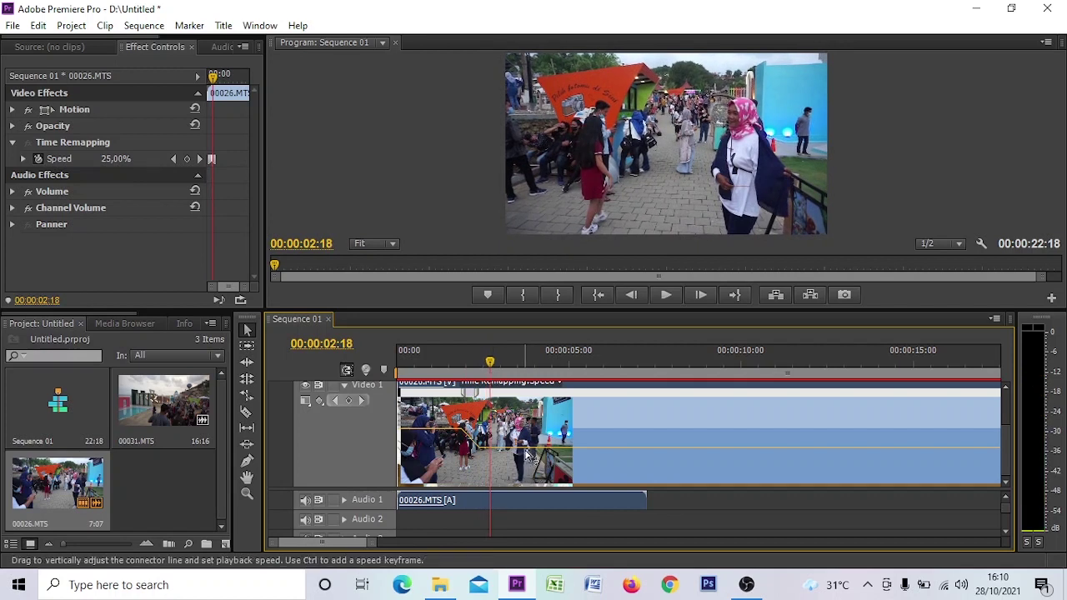
{"action": "left_click_drag", "start_coordinate": [526, 451], "coordinate": [527, 455]}
- Play the slowed sequence from 00:00:00:21 through the speed transition and stop at 00:00:05:00
{"action": "left_click_drag", "start_coordinate": [490, 375], "coordinate": [427, 385]}
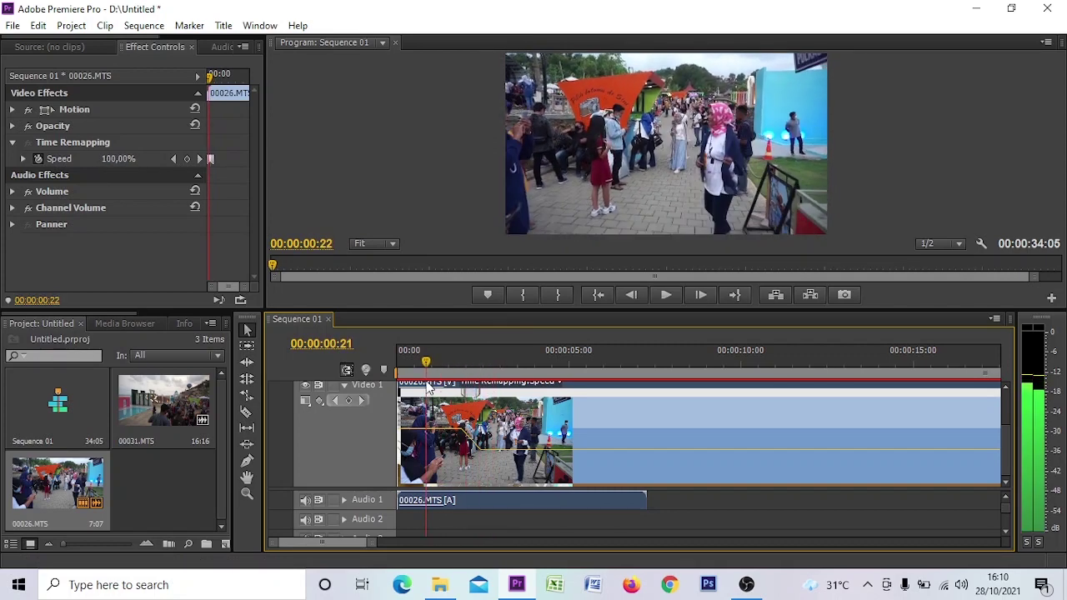
{"action": "left_click", "coordinate": [666, 294]}
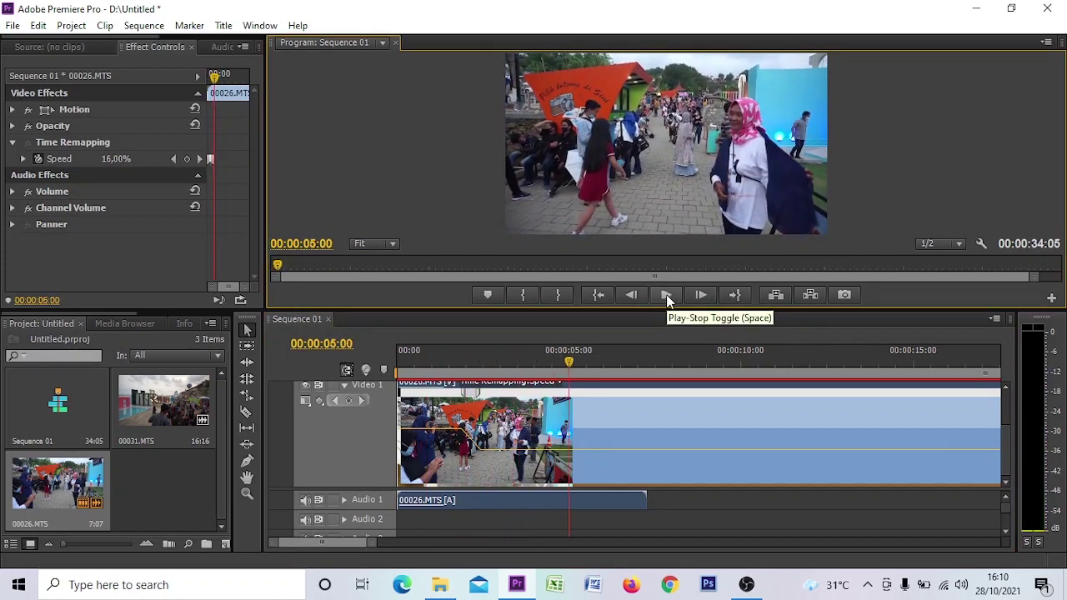
{"action": "left_click", "coordinate": [666, 294]}
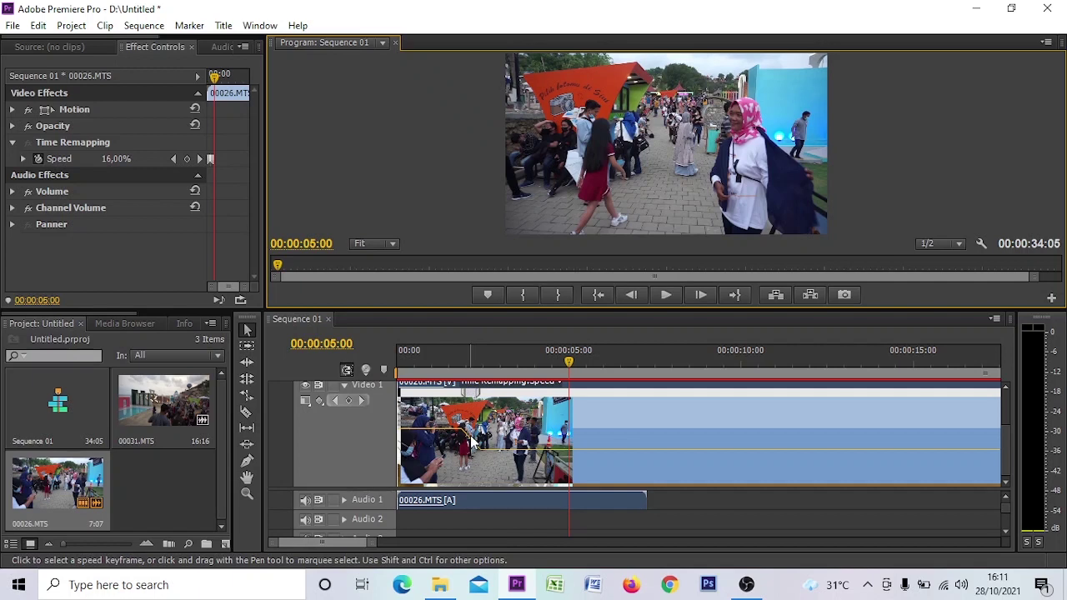
- Smooth the slow-down transition between the split speed keyframes and increase the height of the Video 1 track
{"action": "left_click", "coordinate": [472, 391]}
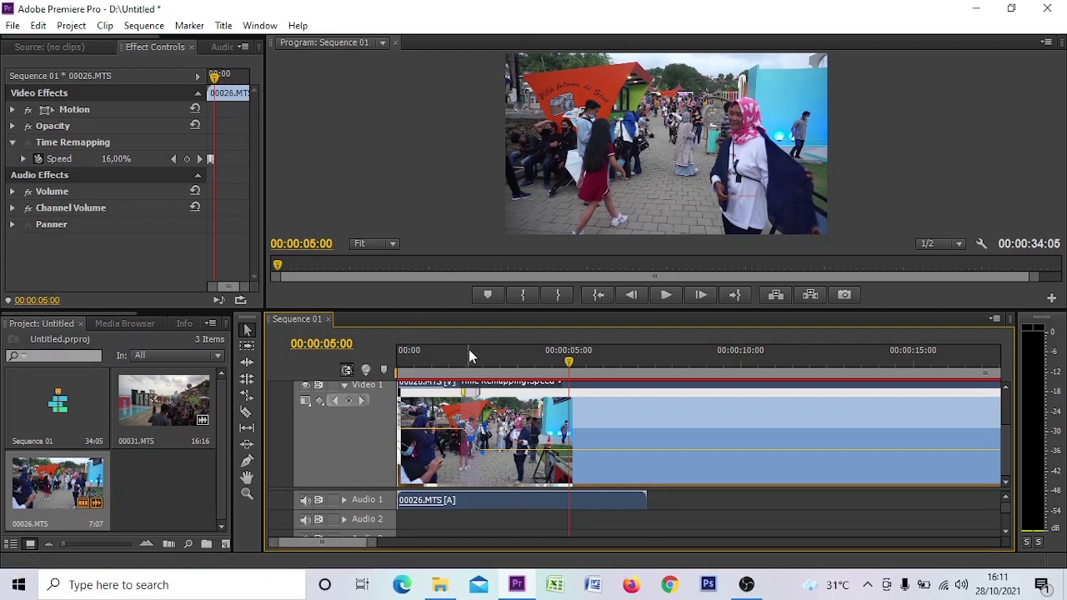
{"action": "left_click_drag", "start_coordinate": [441, 309], "coordinate": [448, 176]}
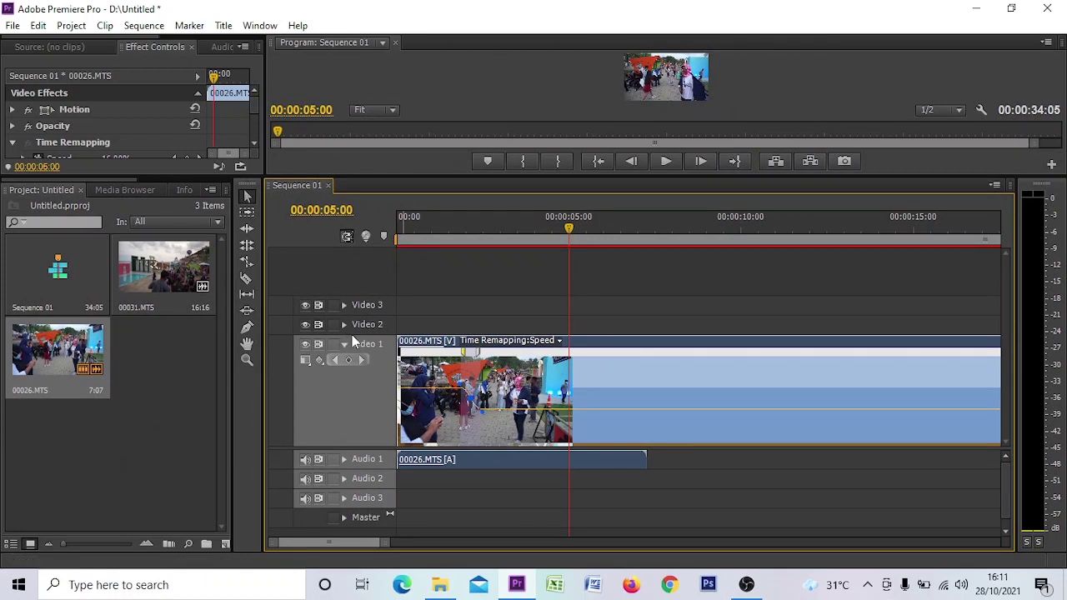
{"action": "mouse_move", "coordinate": [358, 335]}
{"action": "left_mouse_down"}
{"action": "mouse_move", "coordinate": [367, 408]}
{"action": "mouse_move", "coordinate": [372, 320]}
{"action": "left_mouse_up"}
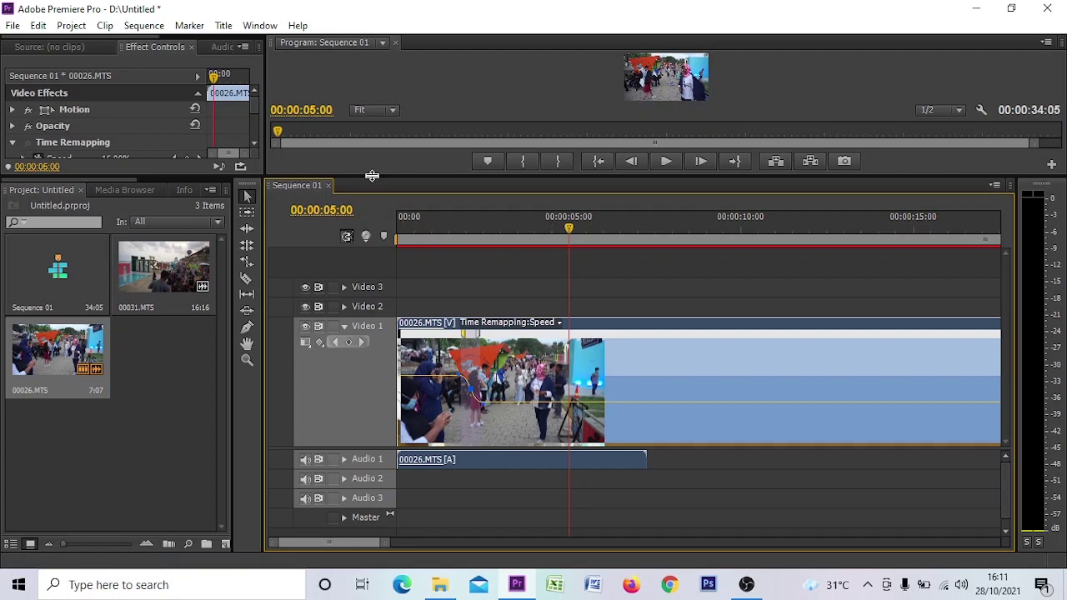
{"action": "left_click_drag", "start_coordinate": [371, 176], "coordinate": [363, 319]}
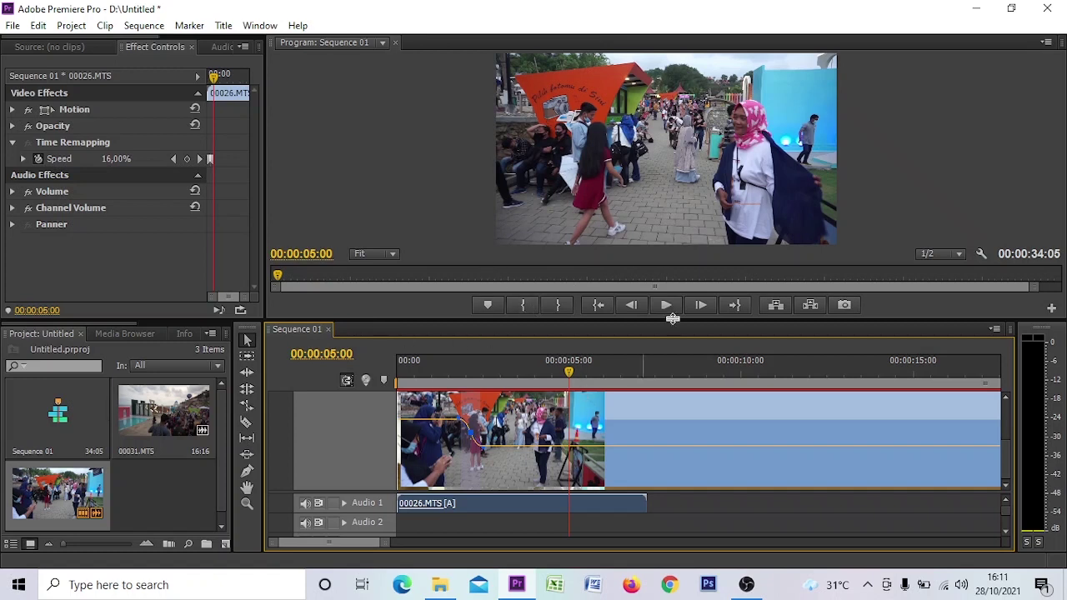
{"action": "left_click", "coordinate": [978, 10]}
{"action": "left_click", "coordinate": [747, 586]}
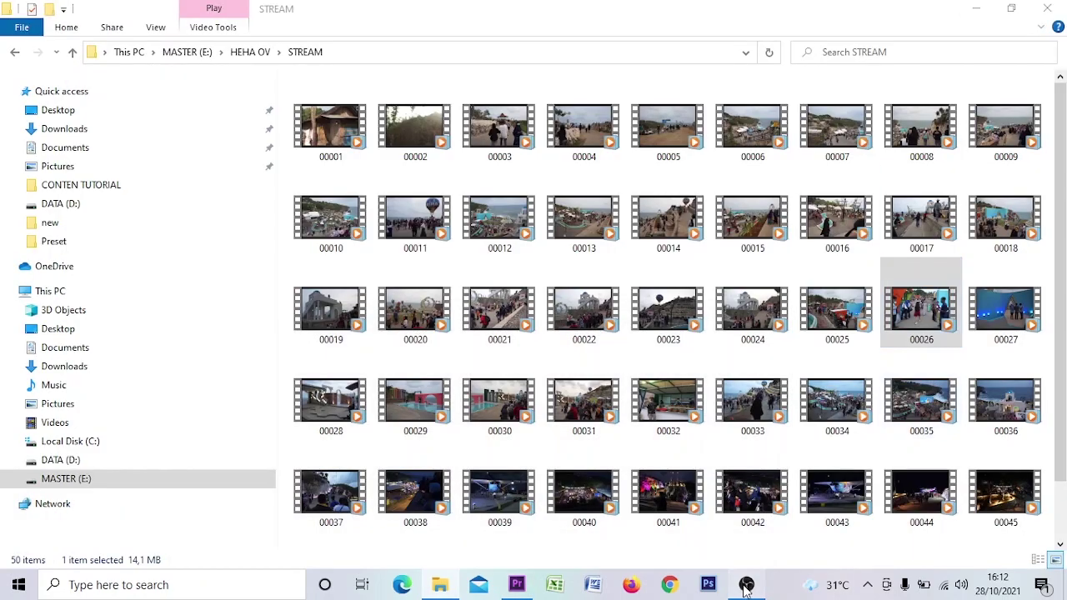